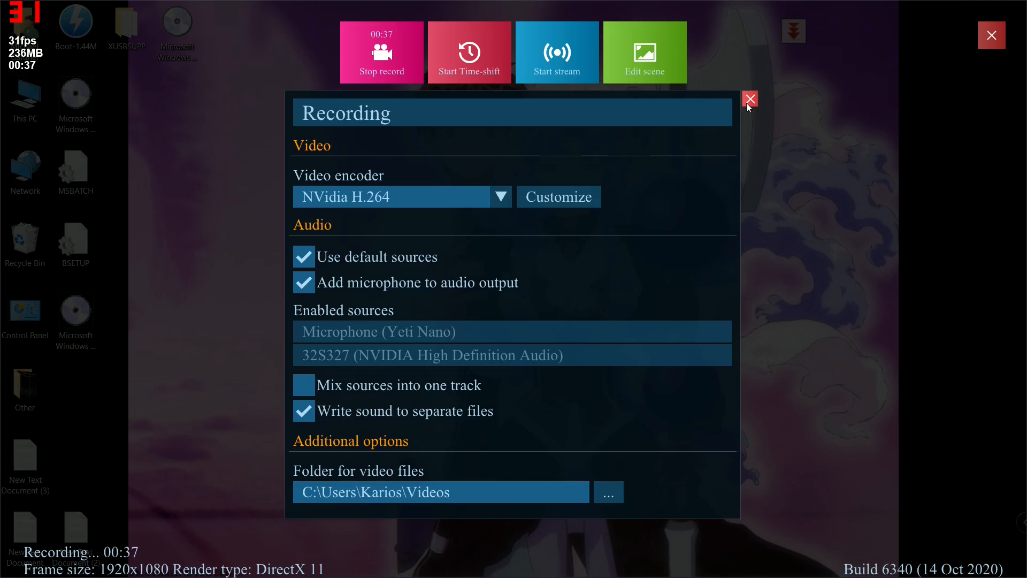
# Close the recording settings overlay and open the MSBATCH file from the desktop, moving its window clear of the recorder.
pyautogui.click(750, 102)
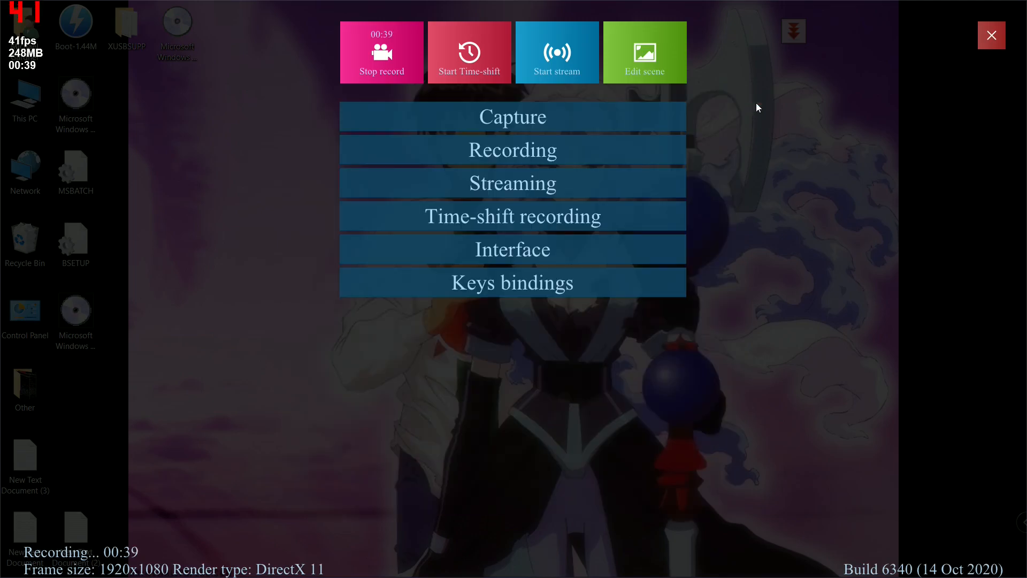
pyautogui.click(992, 36)
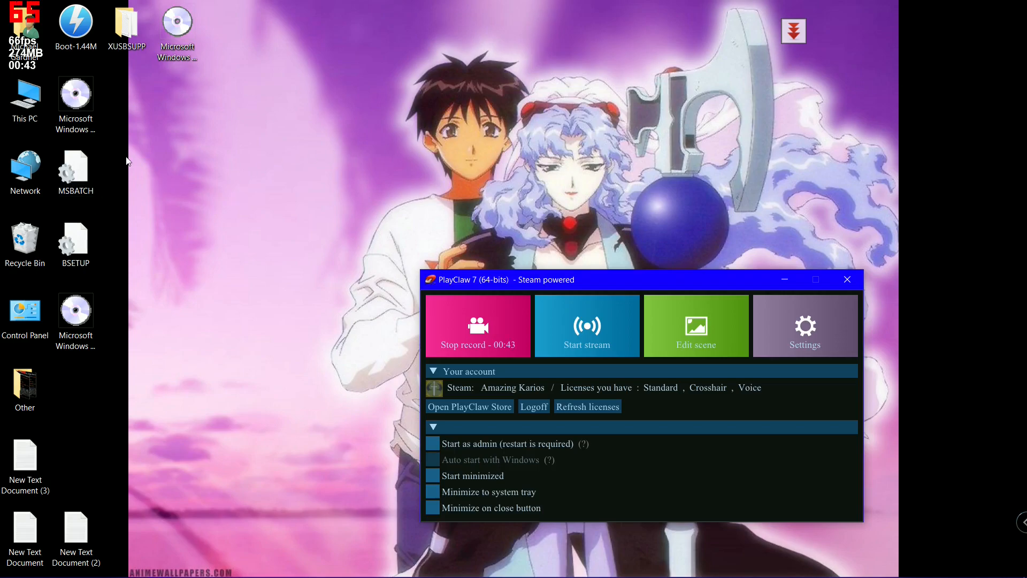
pyautogui.doubleClick(94, 160)
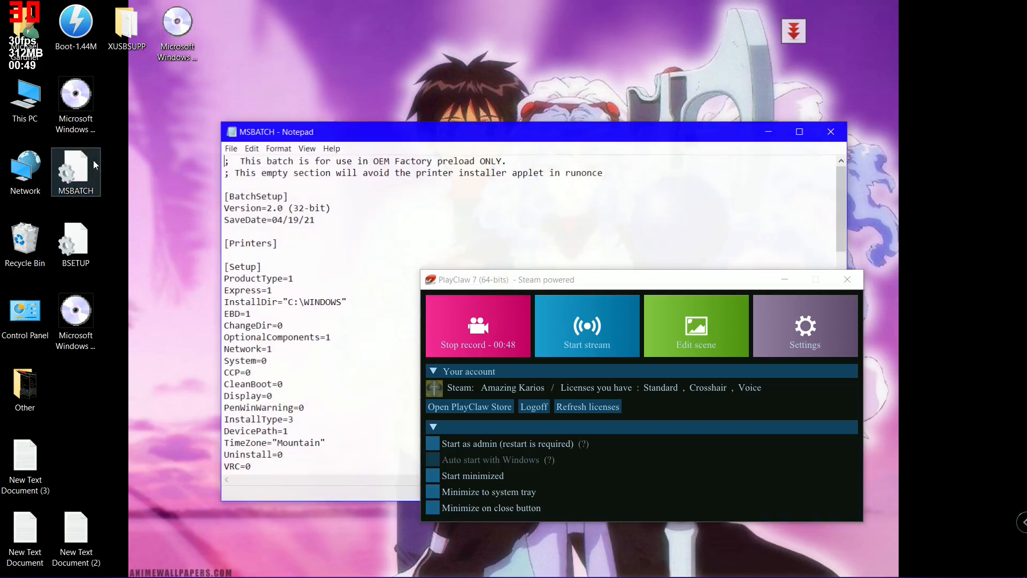
pyautogui.moveTo(447, 134); pyautogui.dragTo(340, 46)
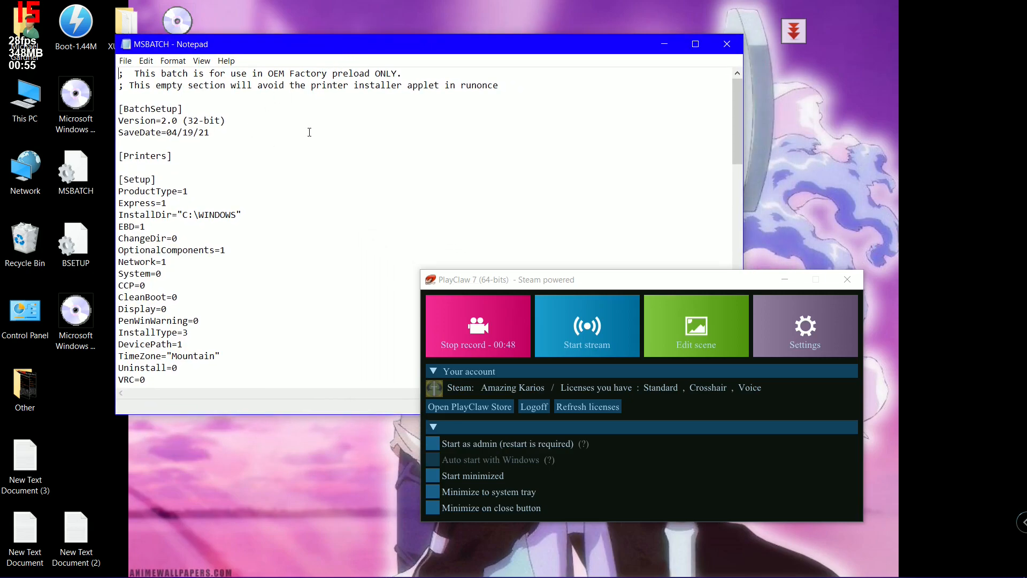
# Examine the MSBATCH script's Setup, NameAndOrg, Network, MSTCP, VREDIR and OptionalComponents sections.
pyautogui.scroll(-4, 310, 134)
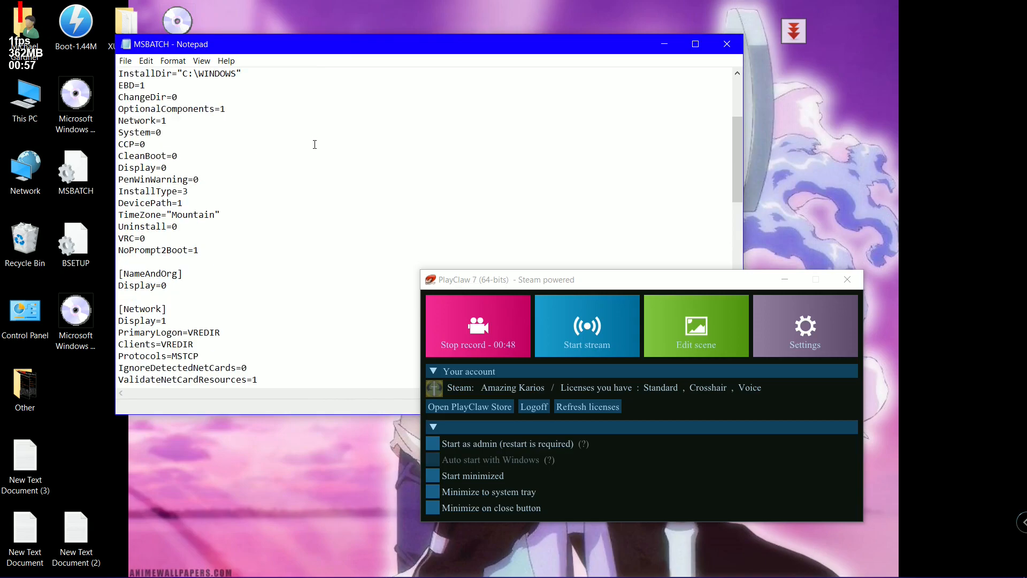
pyautogui.scroll(-2, 316, 147)
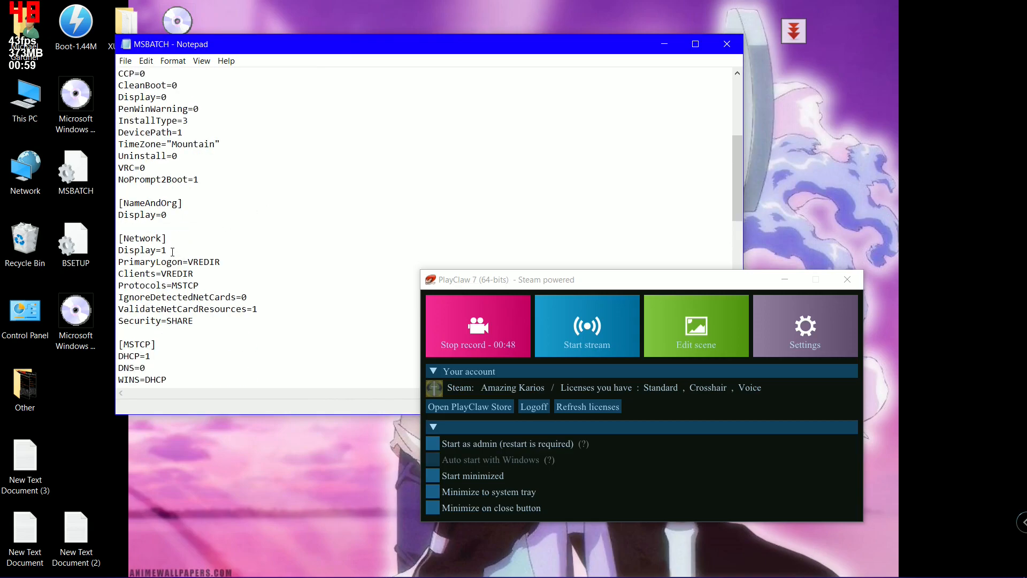
pyautogui.click(173, 251)
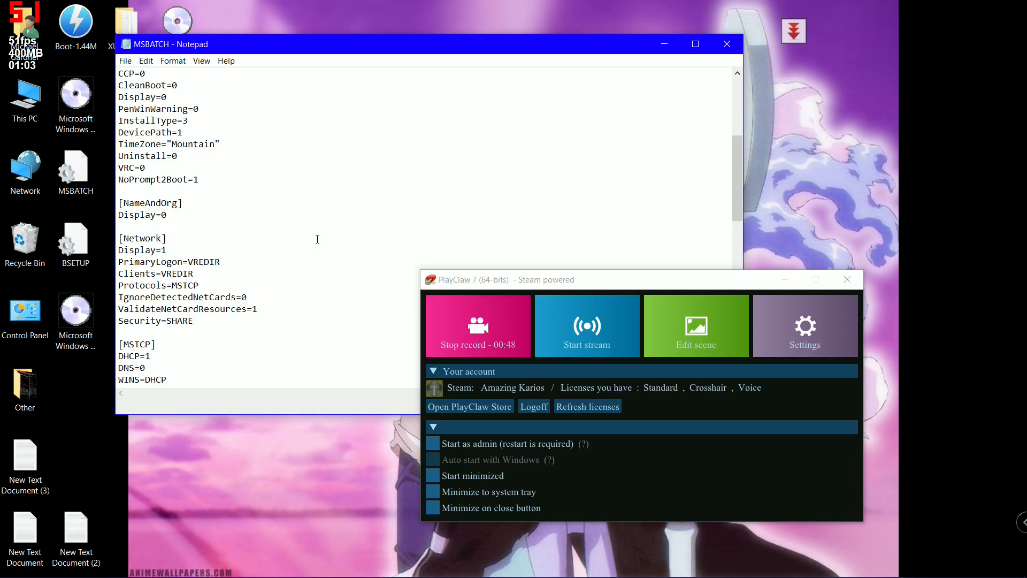
pyautogui.scroll(5, 316, 241)
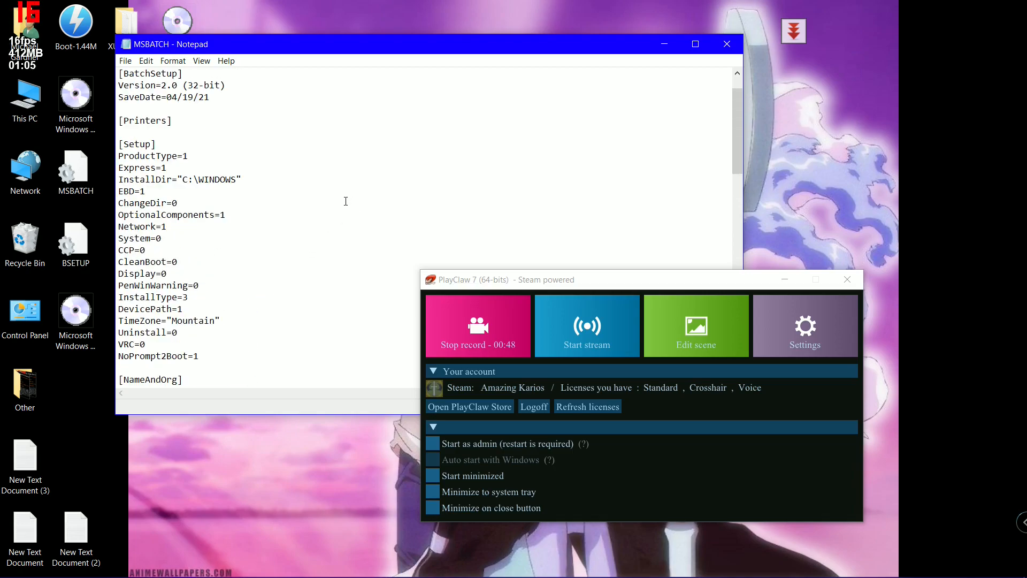
pyautogui.scroll(-7, 289, 196)
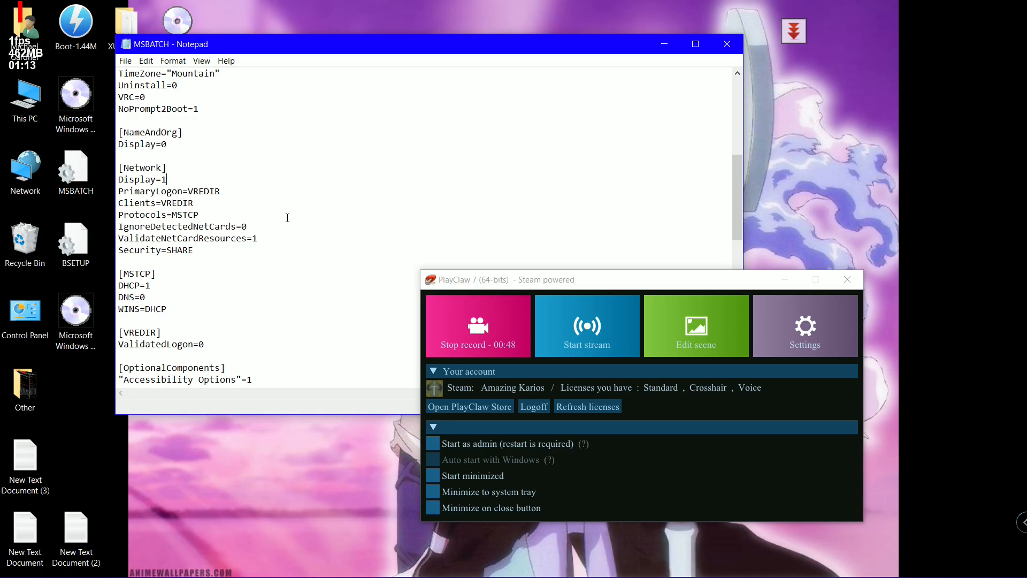
pyautogui.scroll(-8, 288, 218)
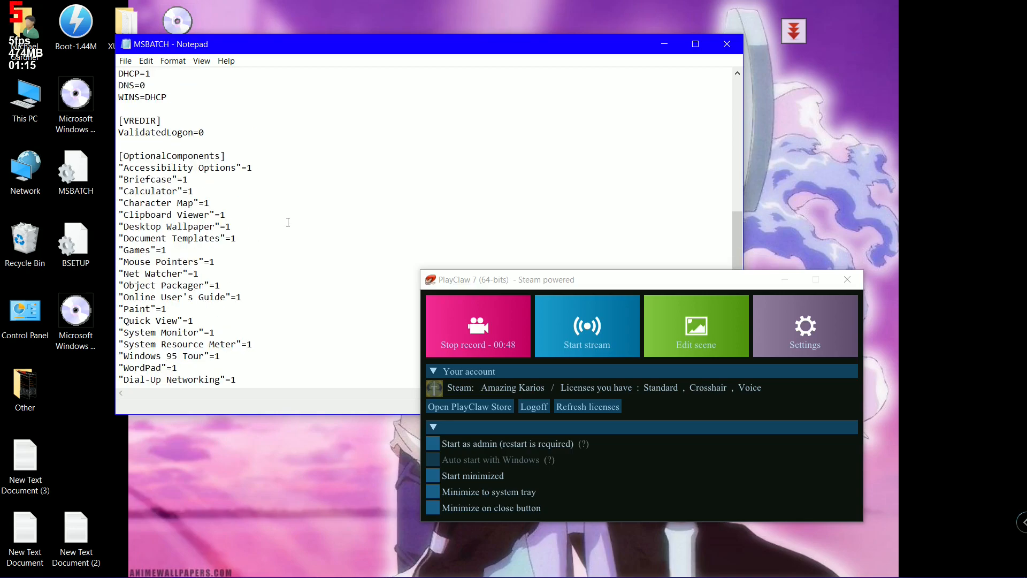
pyautogui.scroll(-6, 288, 223)
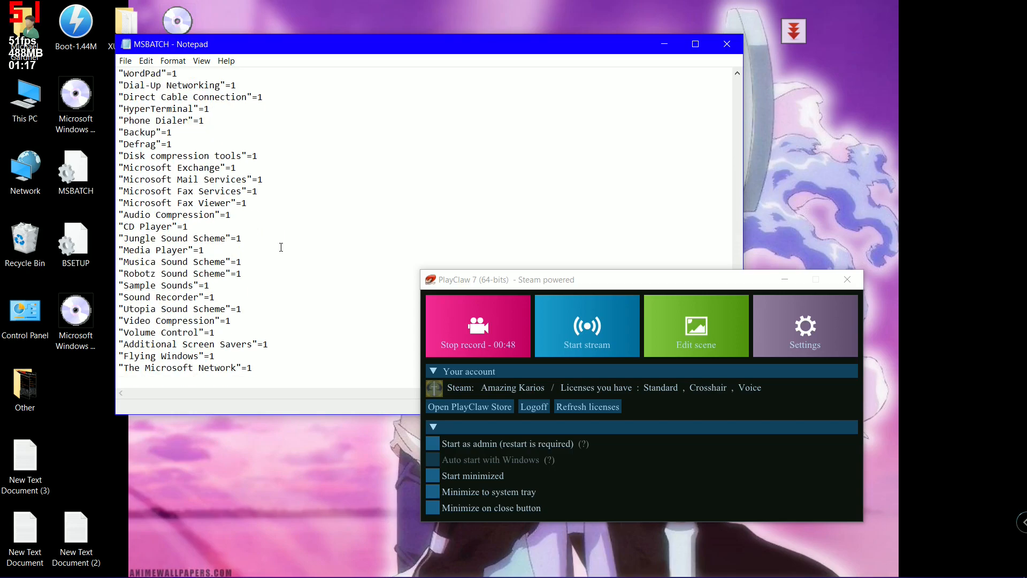
pyautogui.scroll(5, 342, 235)
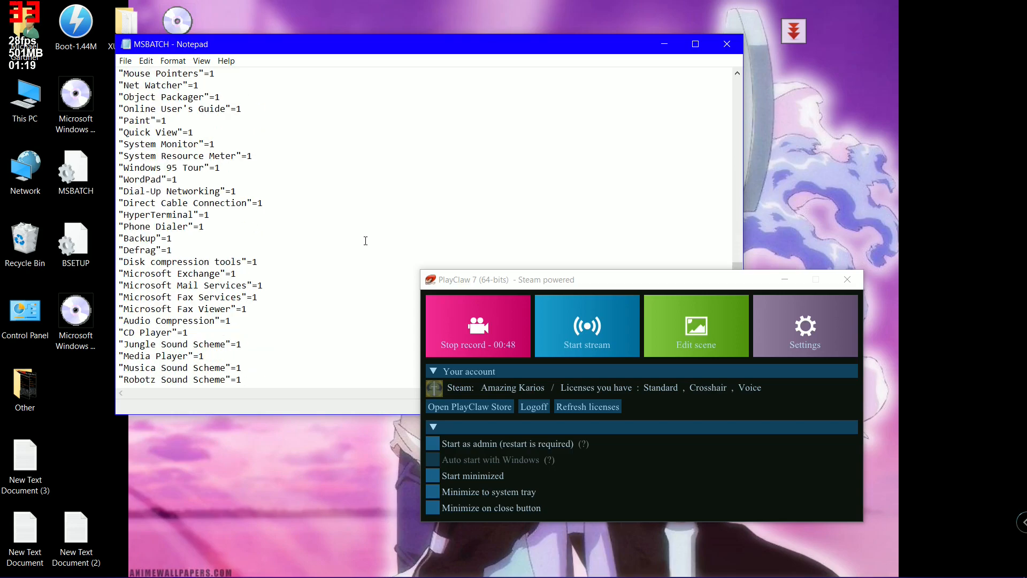
pyautogui.scroll(4, 391, 225)
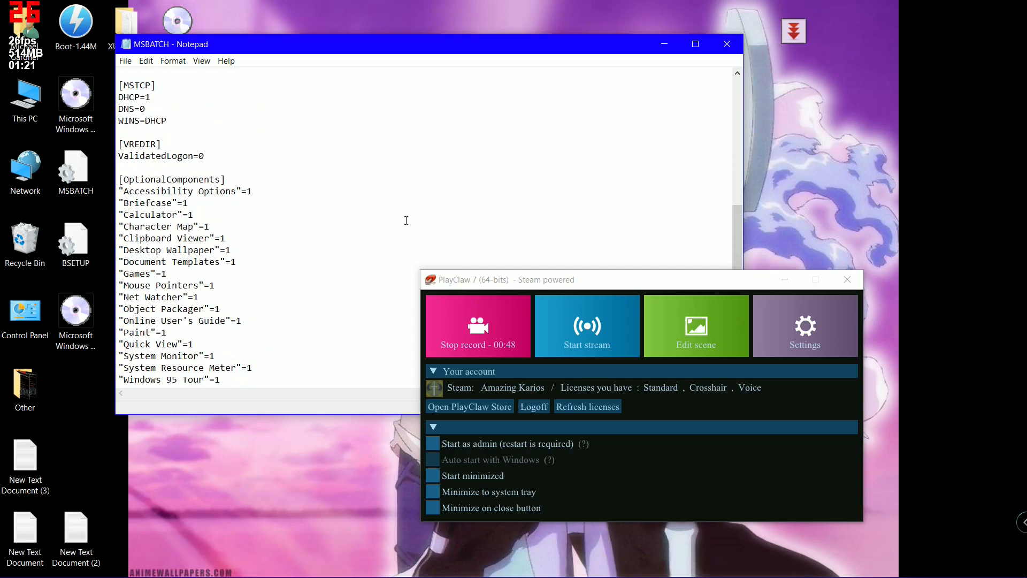
pyautogui.scroll(8, 388, 222)
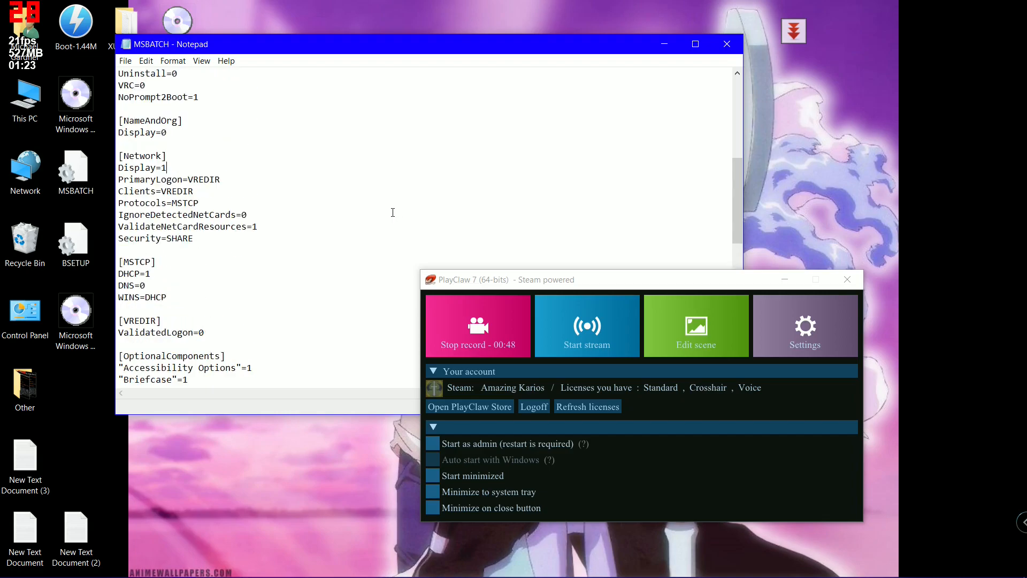
pyautogui.scroll(1, 408, 208)
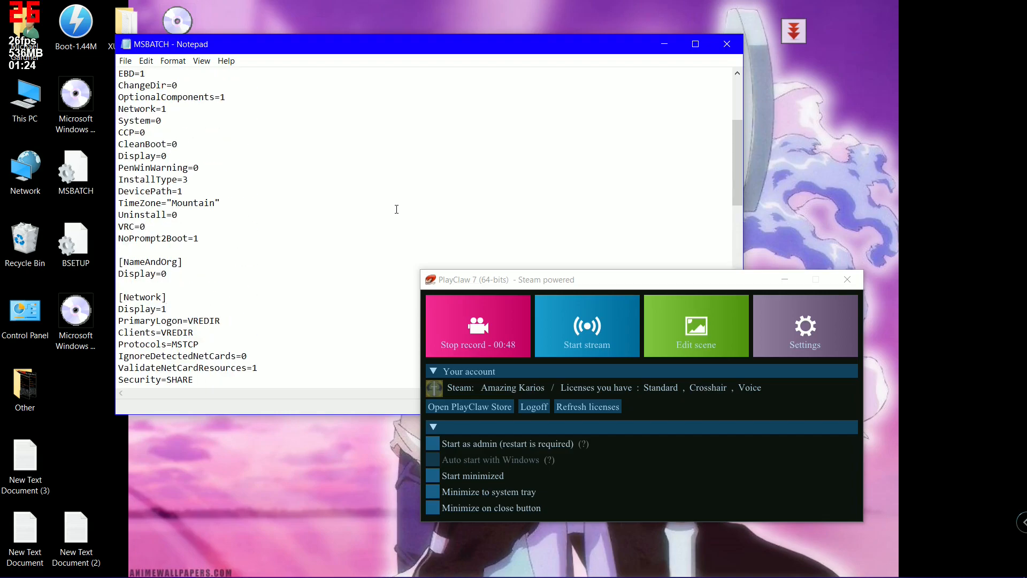
pyautogui.scroll(-1, 390, 218)
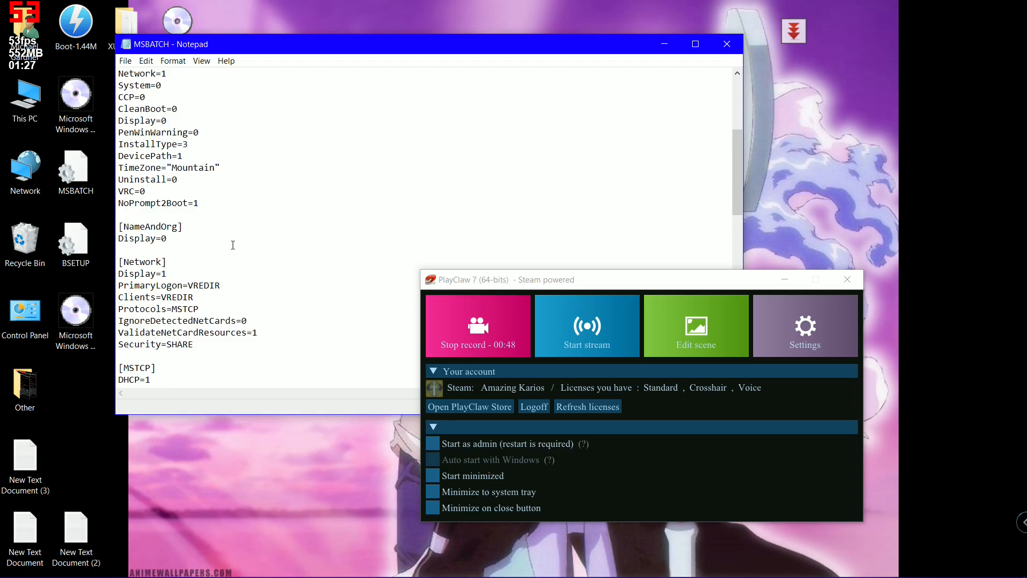
pyautogui.scroll(-2, 257, 244)
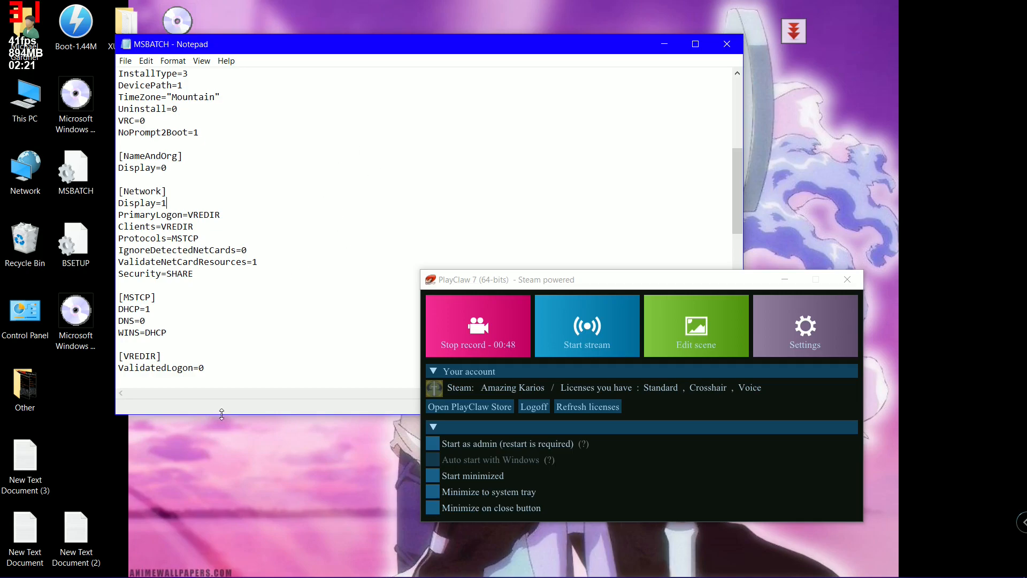
# Launch 86Box Manager.
pyautogui.click(8, 575)
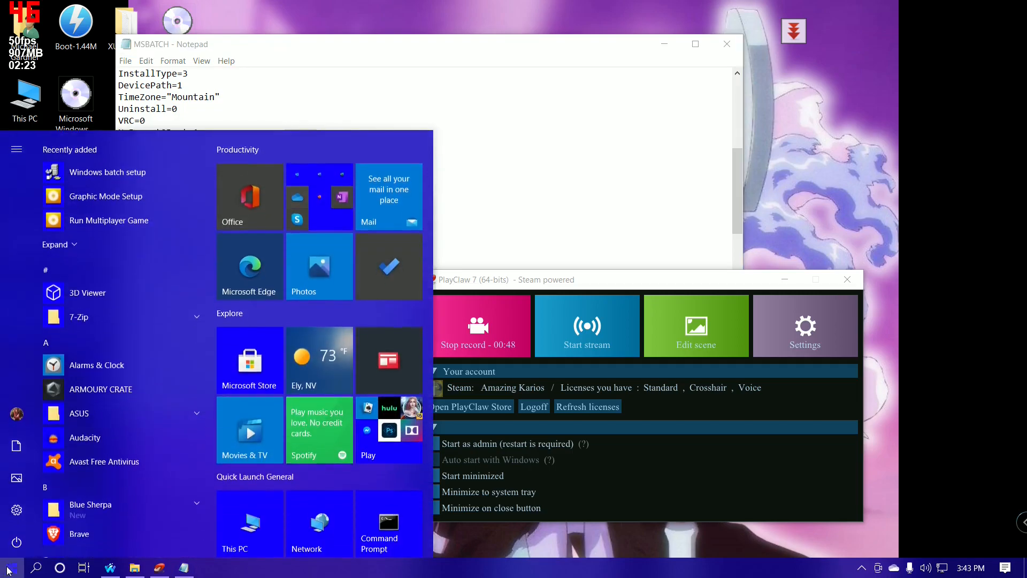
pyautogui.scroll(-10, 308, 363)
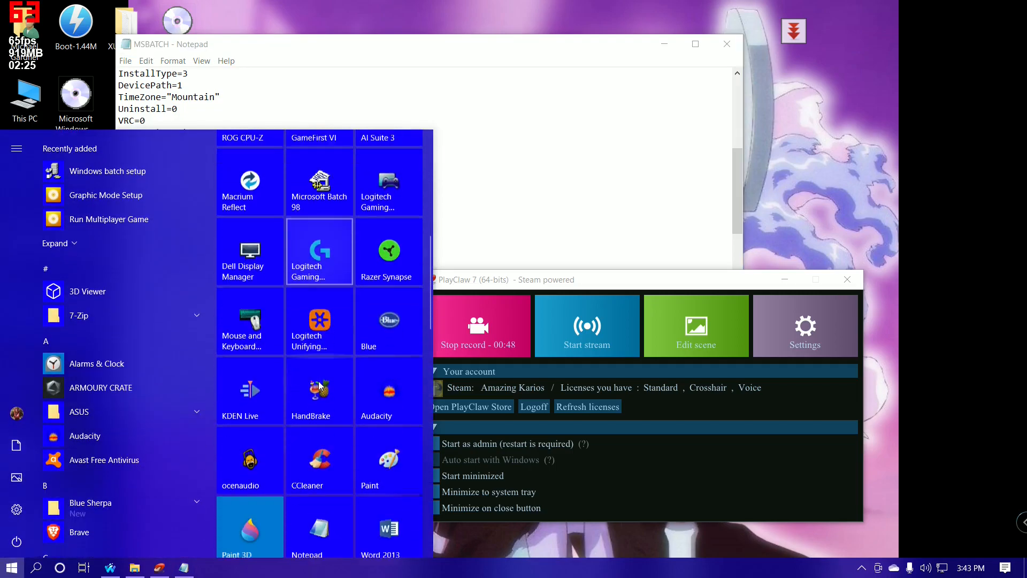
pyautogui.scroll(-5, 266, 462)
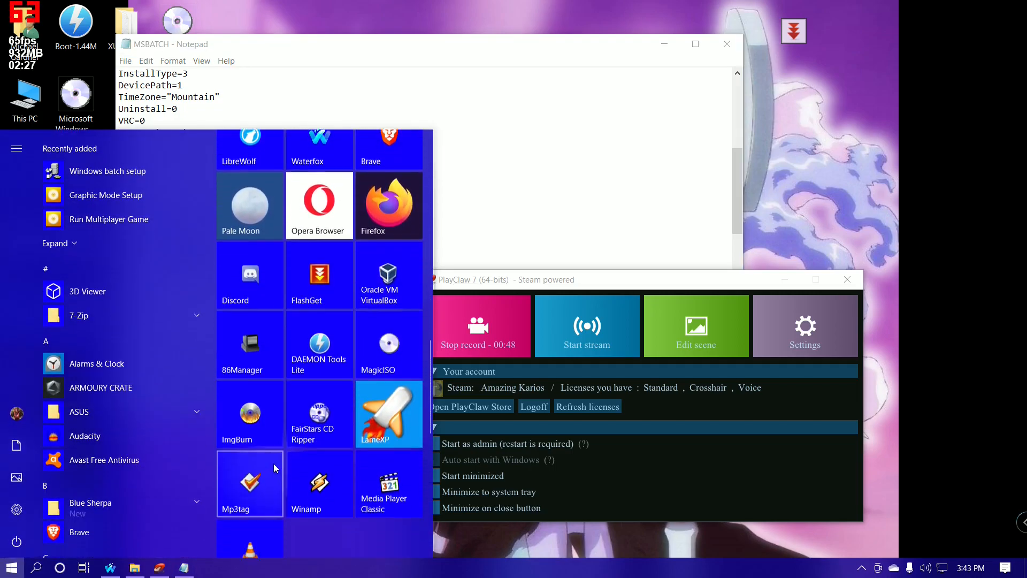
pyautogui.click(267, 339)
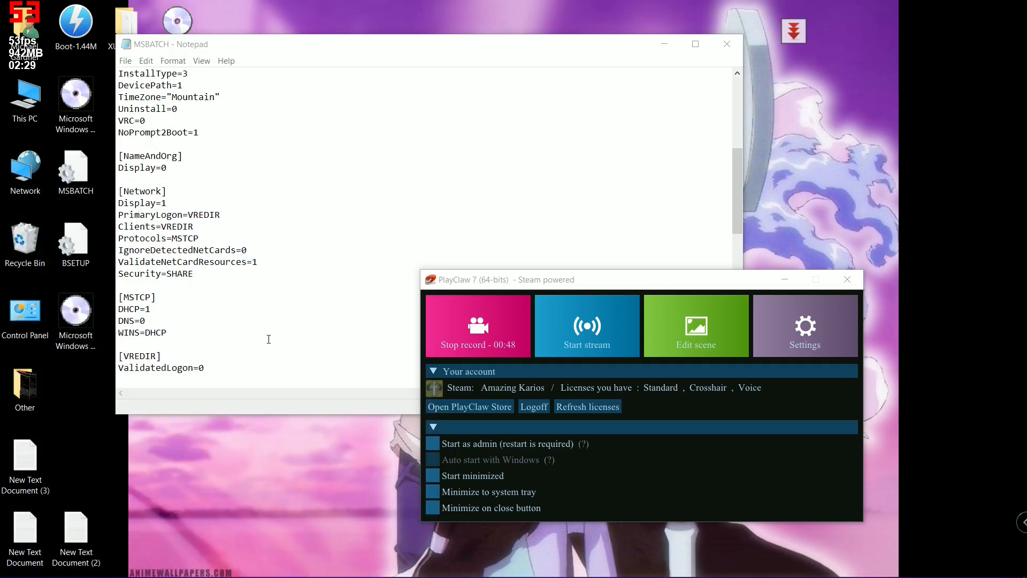
# Minimize the PlayClaw window and start the Windows 95 virtual machine.
pyautogui.click(124, 312)
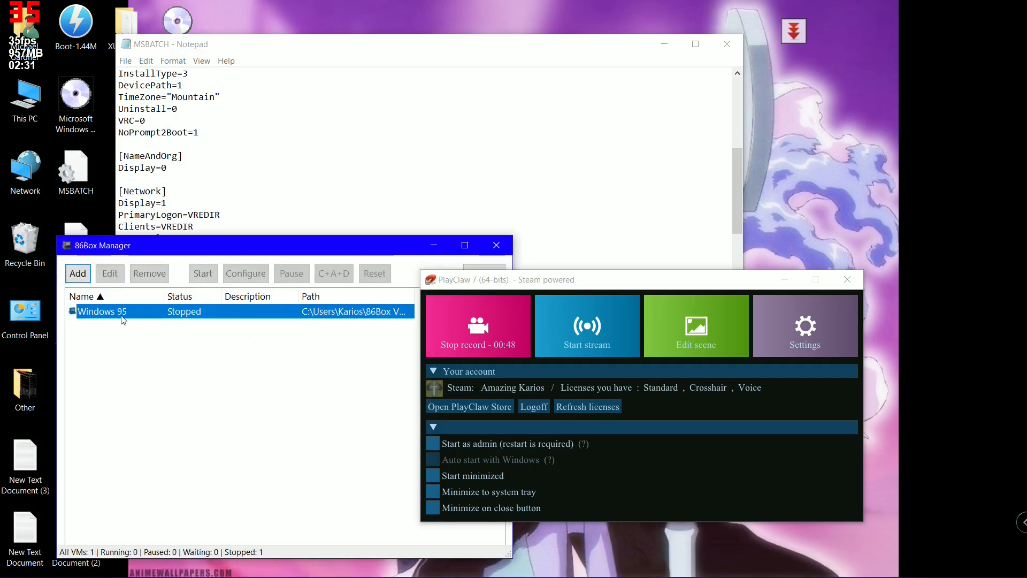
pyautogui.click(784, 279)
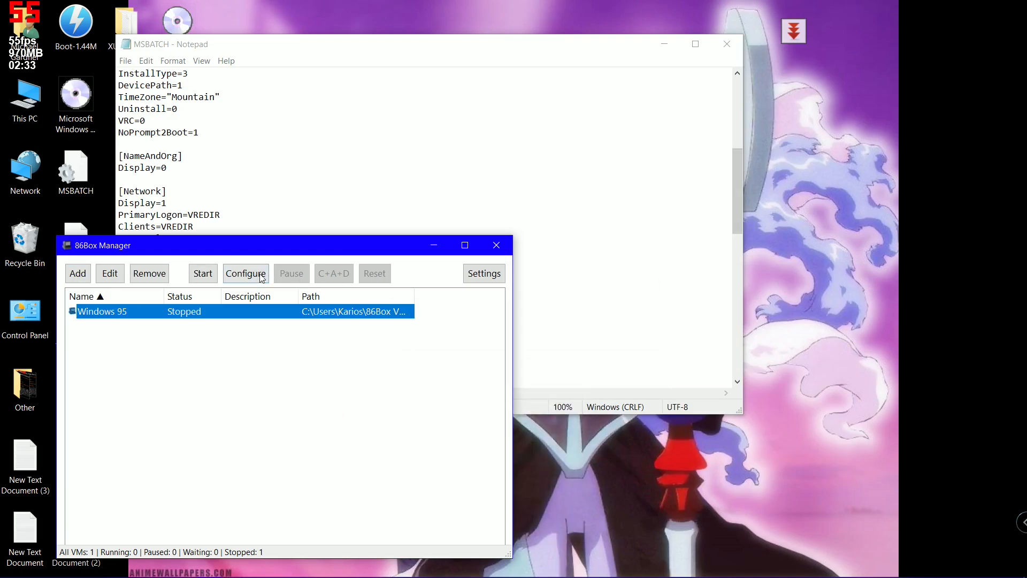
pyautogui.click(203, 274)
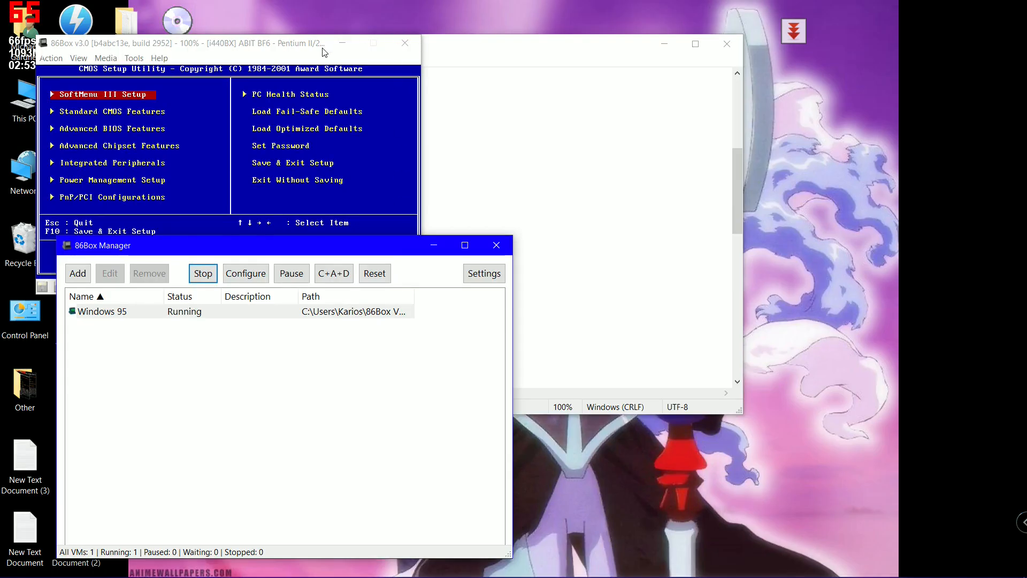
# Check the Standard CMOS Features page in the virtual machine's BIOS setup and return to the main setup menu.
pyautogui.click(321, 55)
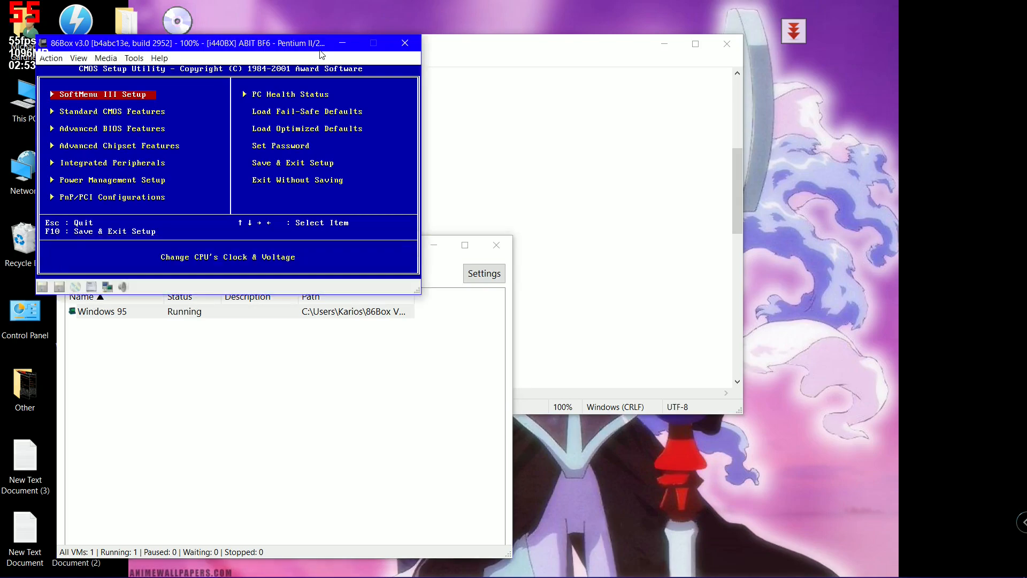
pyautogui.press('Down')
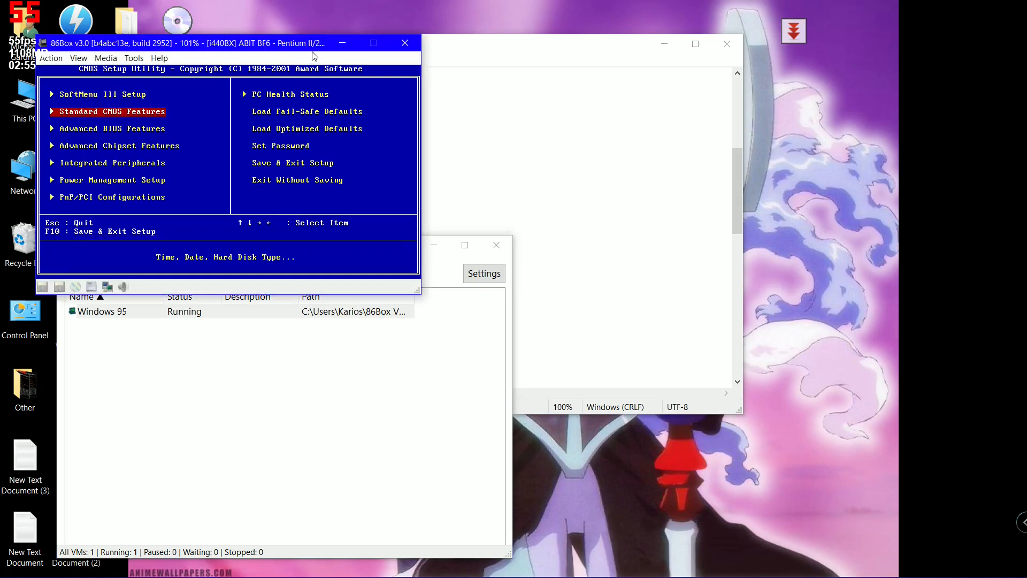
pyautogui.press('Return')
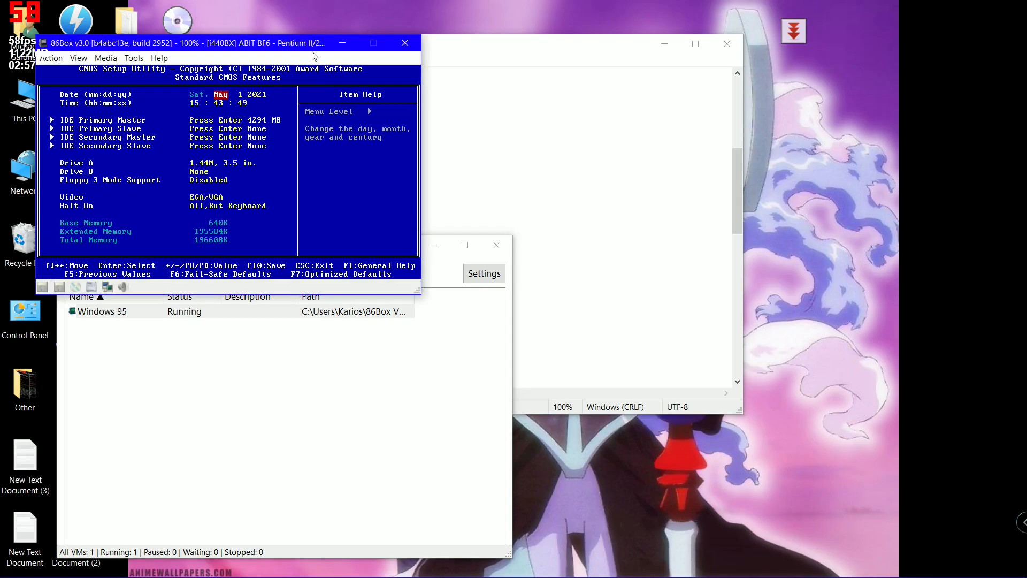
pyautogui.press('Down')
pyautogui.press('Down')
pyautogui.press('Escape')
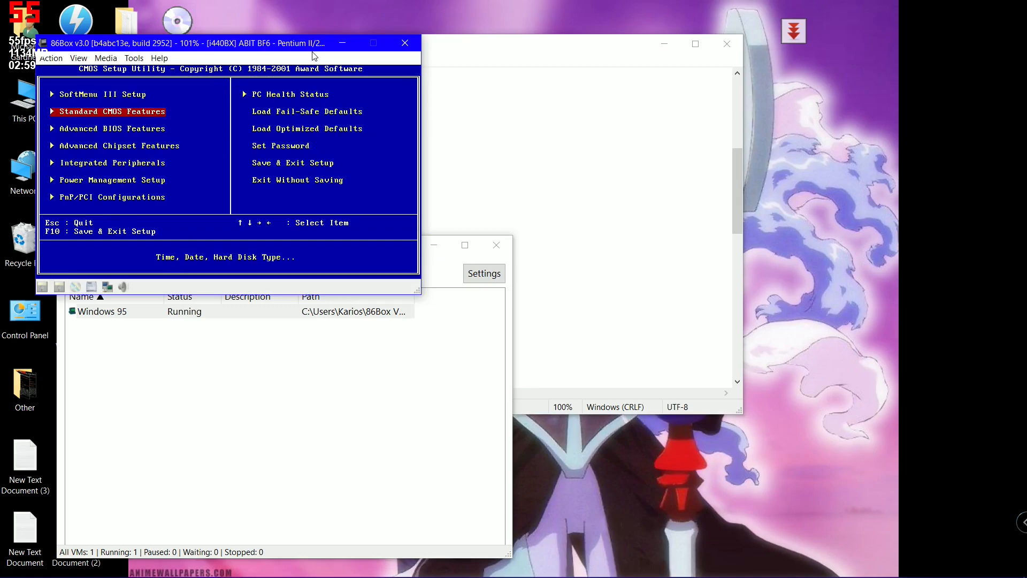
# Review the first, second and third boot devices in Advanced BIOS Features and return to the main setup menu.
pyautogui.press('Down')
pyautogui.press('Return')
pyautogui.press('Down')
pyautogui.press('Down')
pyautogui.press('Down')
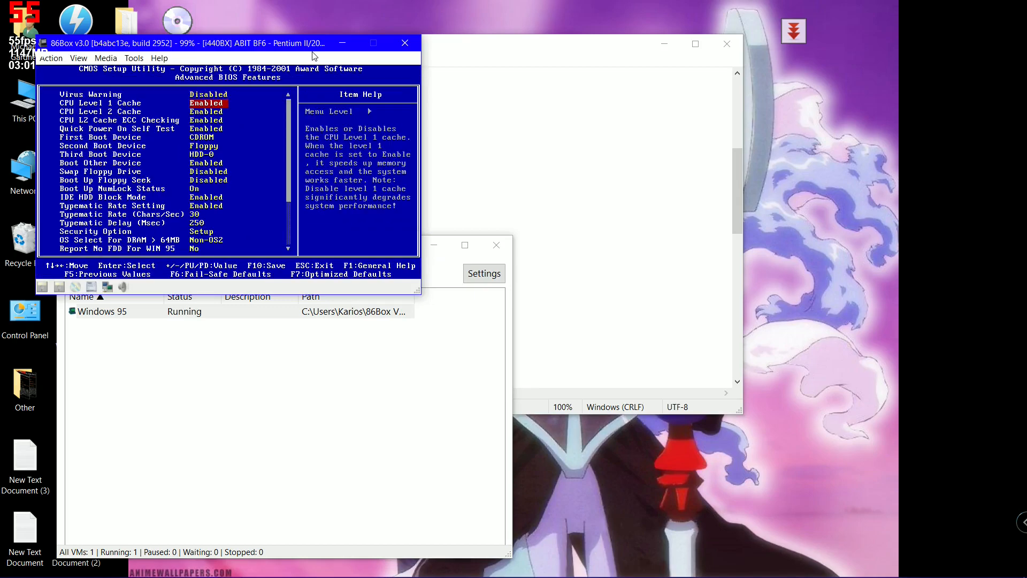
pyautogui.press('Down')
pyautogui.press('Down')
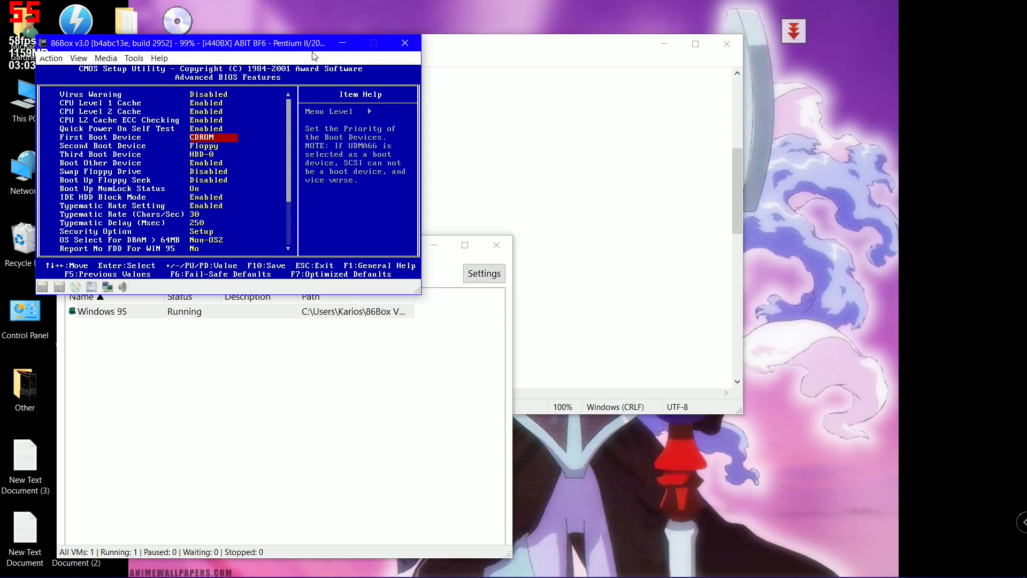
pyautogui.press('Down')
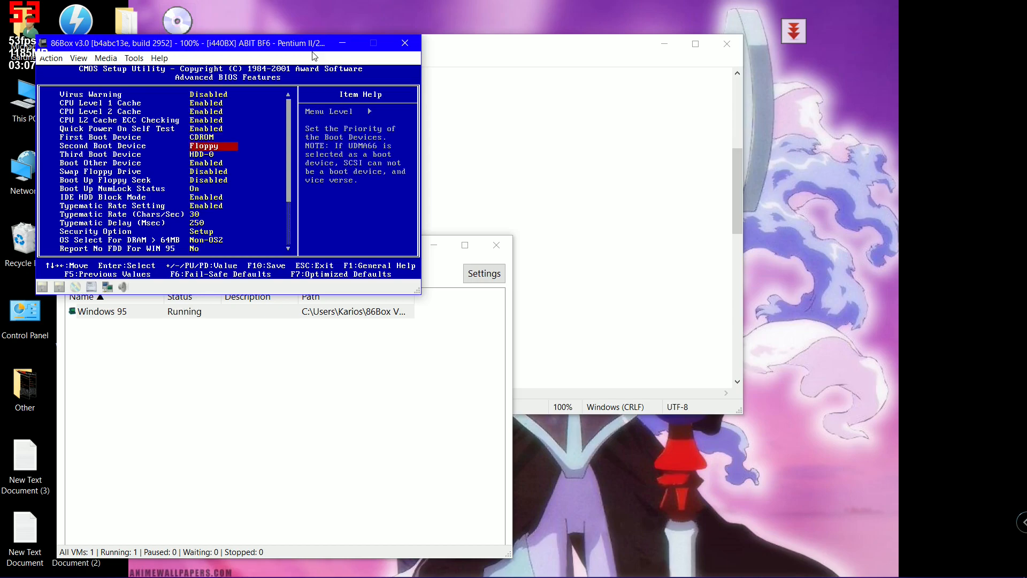
pyautogui.press('Down')
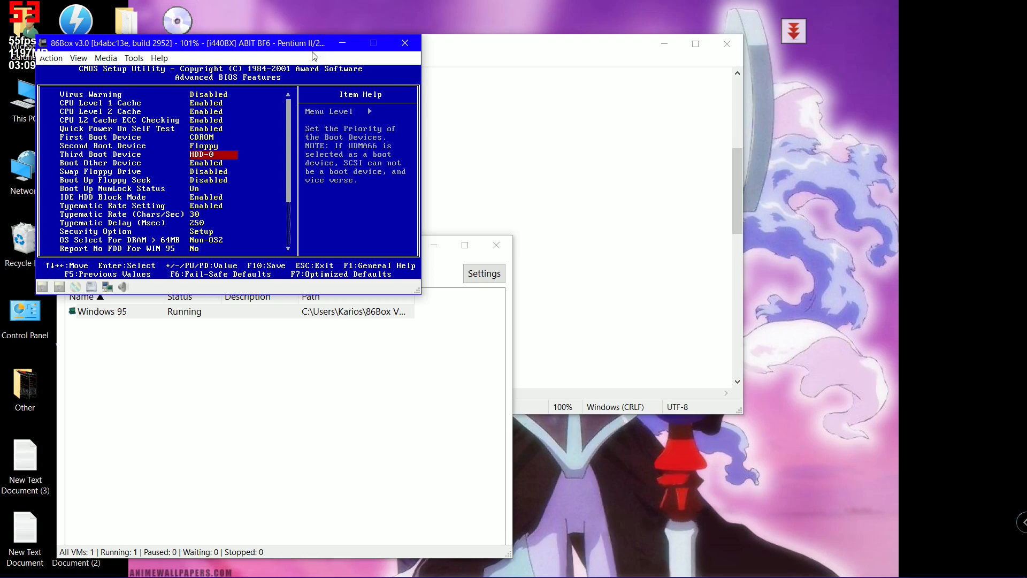
pyautogui.press('Escape')
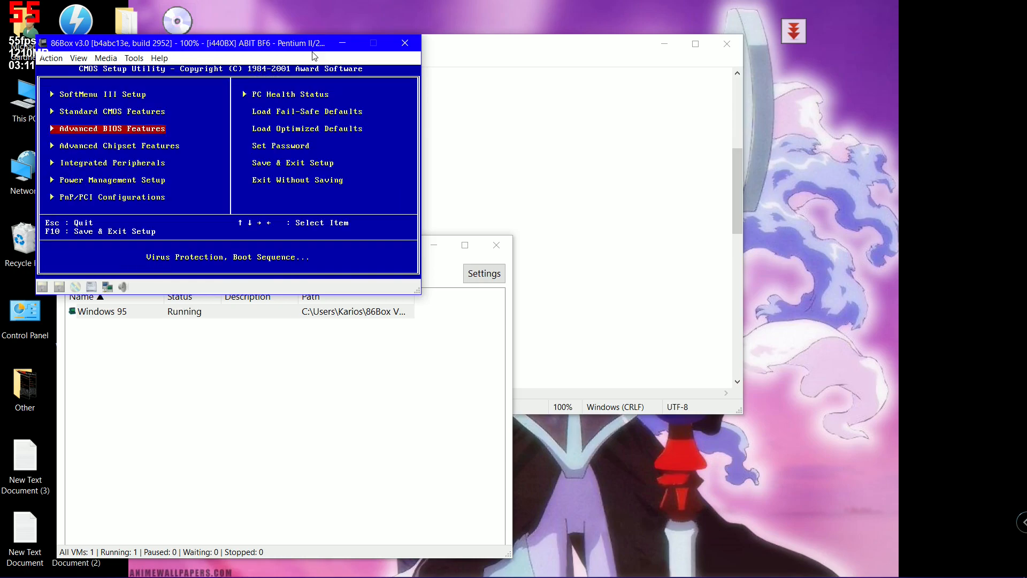
# Mount the Desktop image "Microsoft Windows 95 OSR 2 (Bootable) TCP Unattended" in the virtual machine's CD-ROM drive.
pyautogui.click(111, 57)
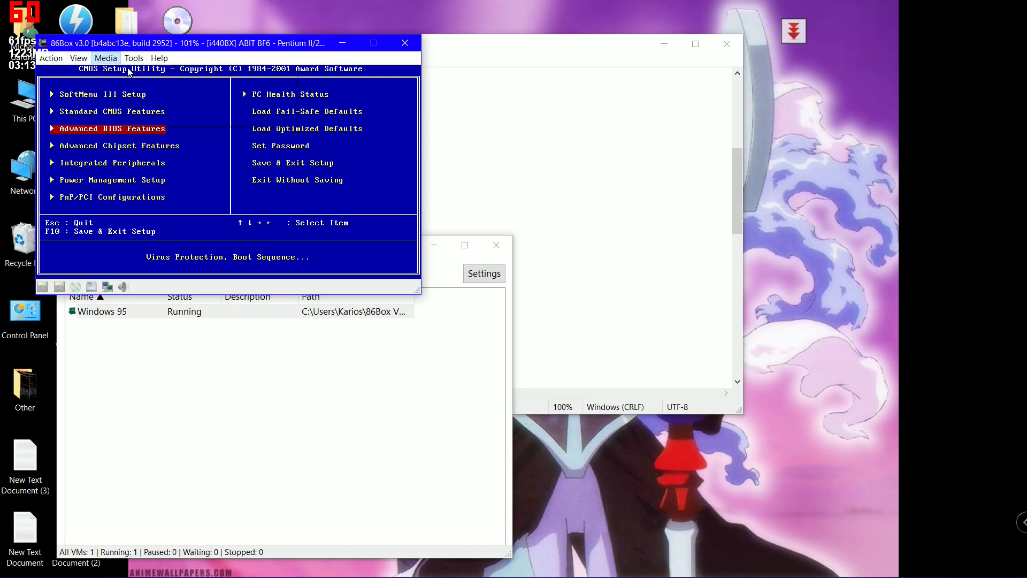
pyautogui.moveTo(149, 98)
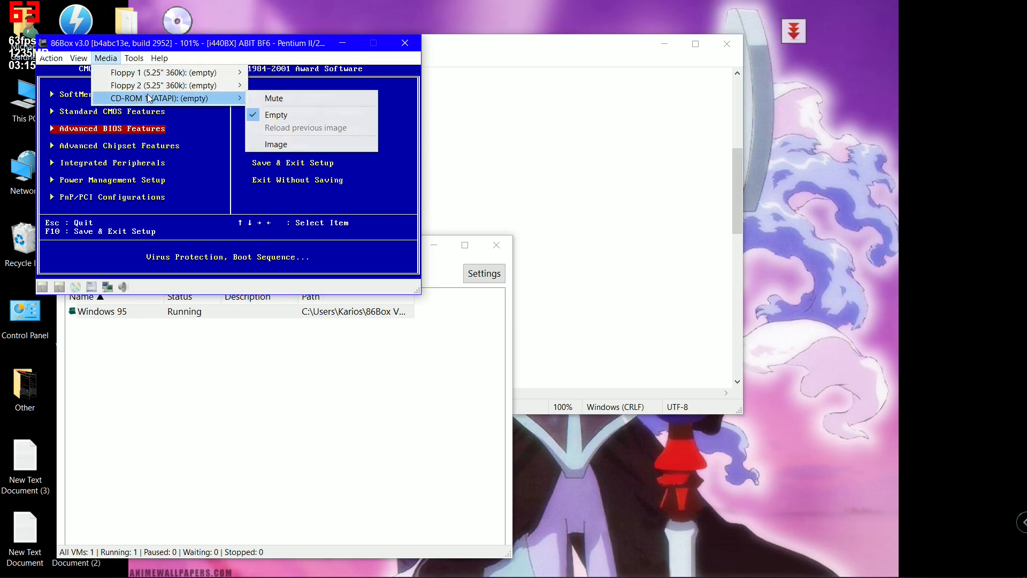
pyautogui.click(283, 145)
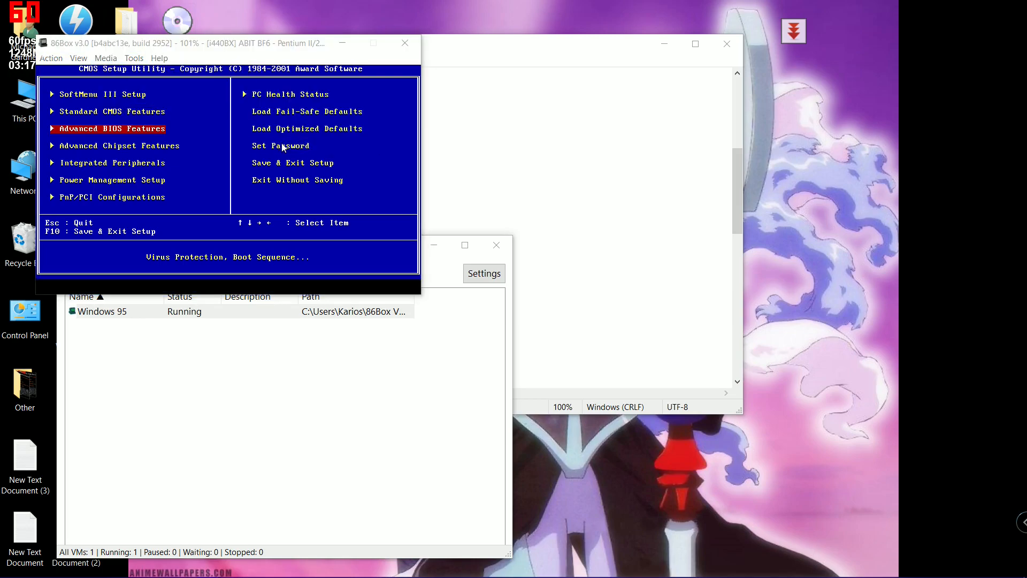
pyautogui.scroll(-3, 304, 220)
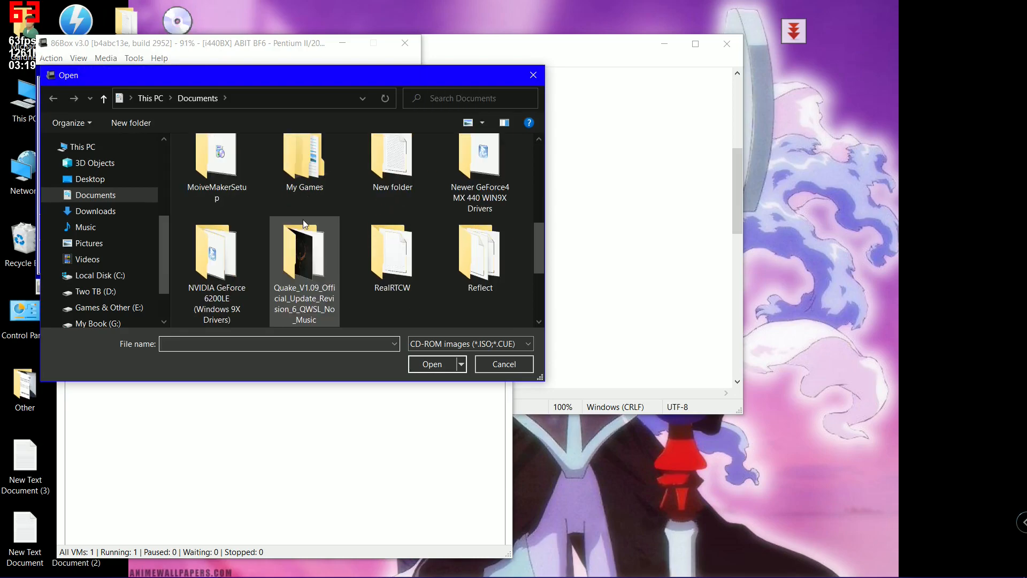
pyautogui.scroll(-3, 303, 219)
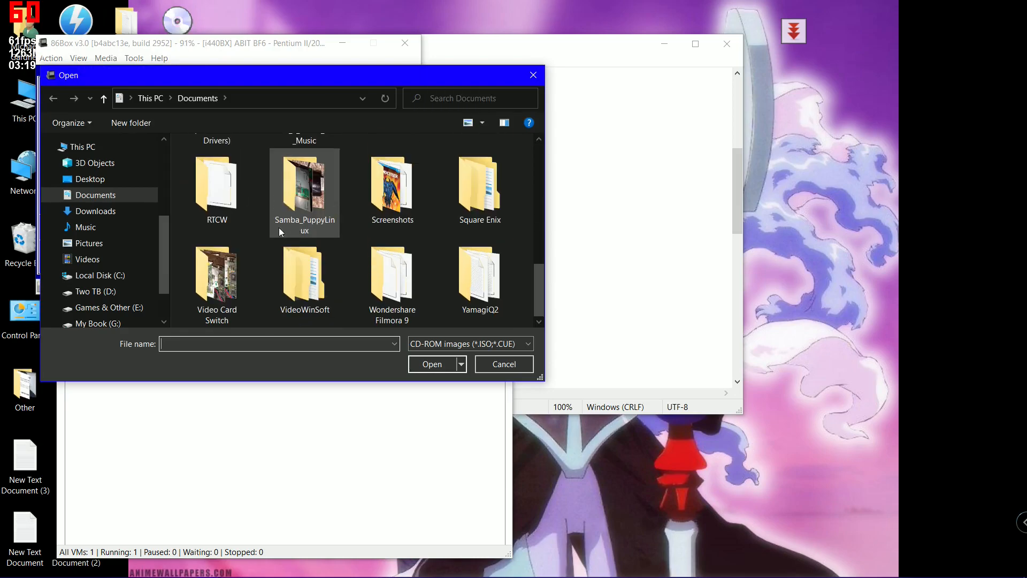
pyautogui.click(130, 98)
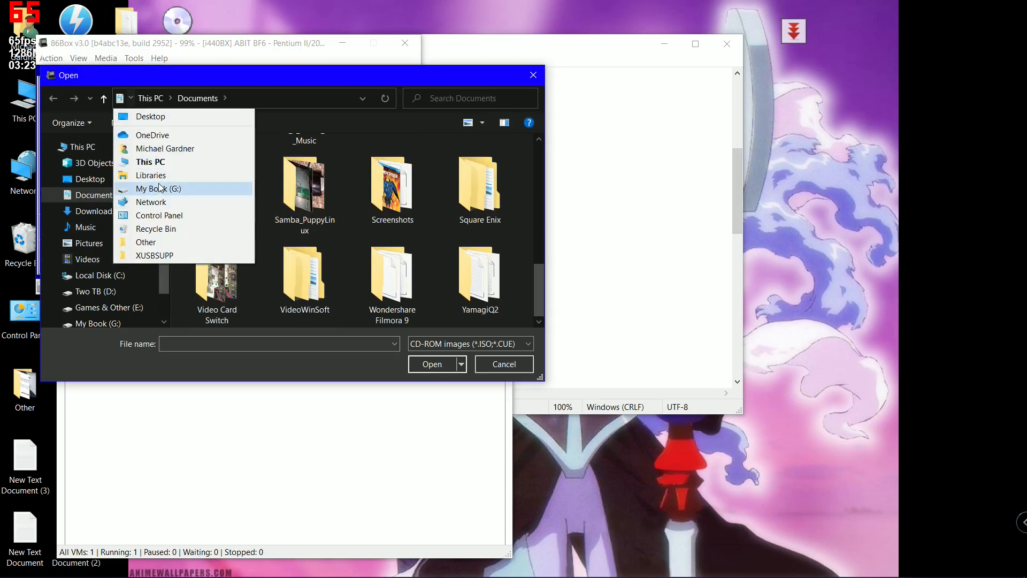
pyautogui.click(154, 117)
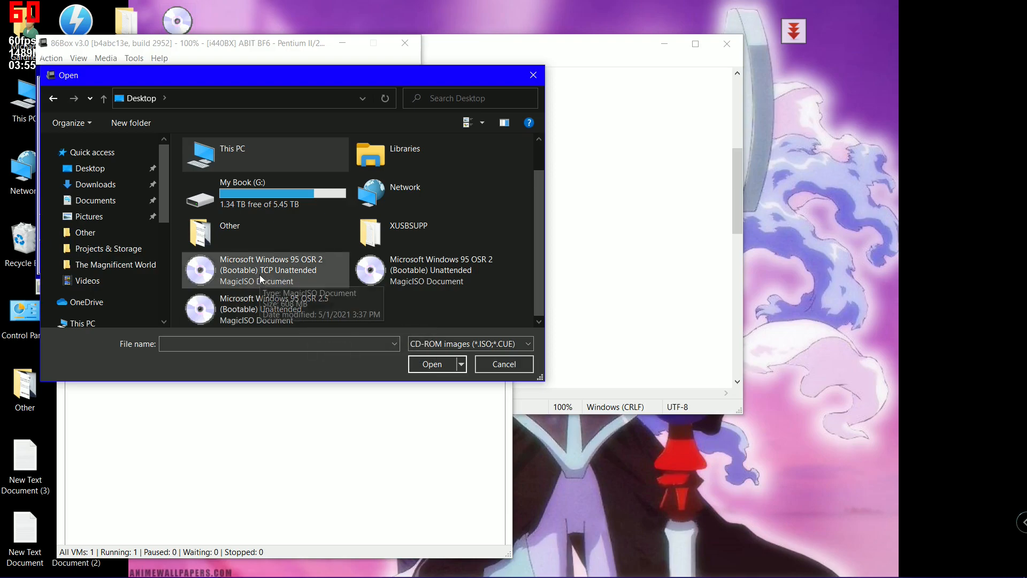
pyautogui.doubleClick(332, 264)
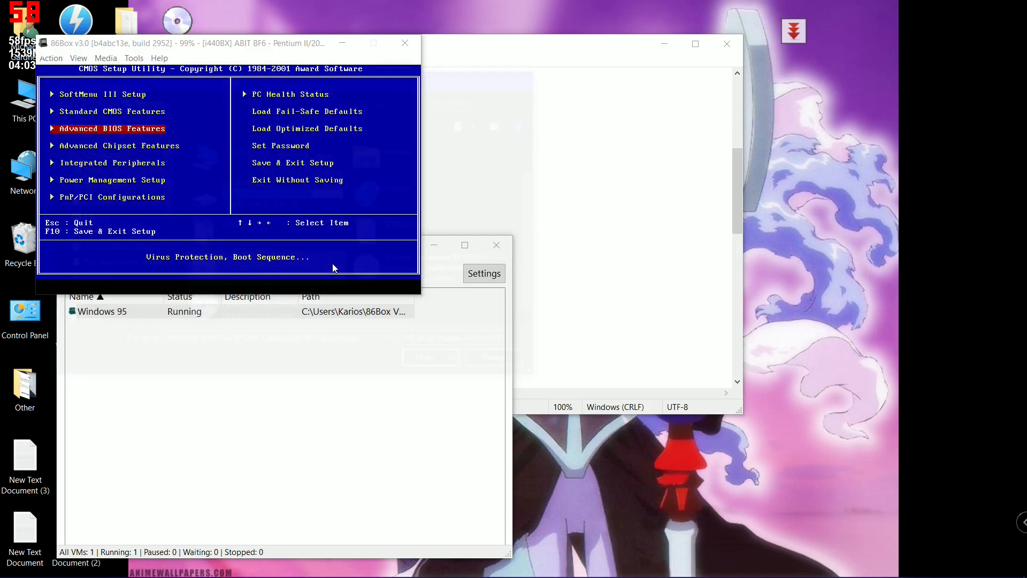
# Exit the BIOS setup without saving so the virtual machine boots from the mounted CD.
pyautogui.press('Right')
pyautogui.press('Left')
pyautogui.press('Right')
pyautogui.press('Down')
pyautogui.press('Down')
pyautogui.press('Down')
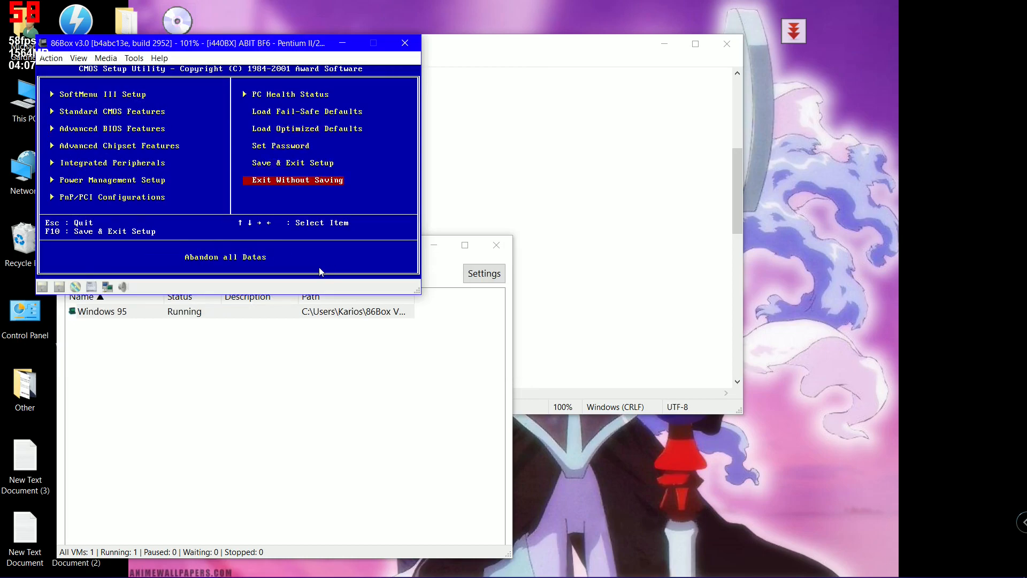
pyautogui.press('Return')
pyautogui.press('BackSpace')
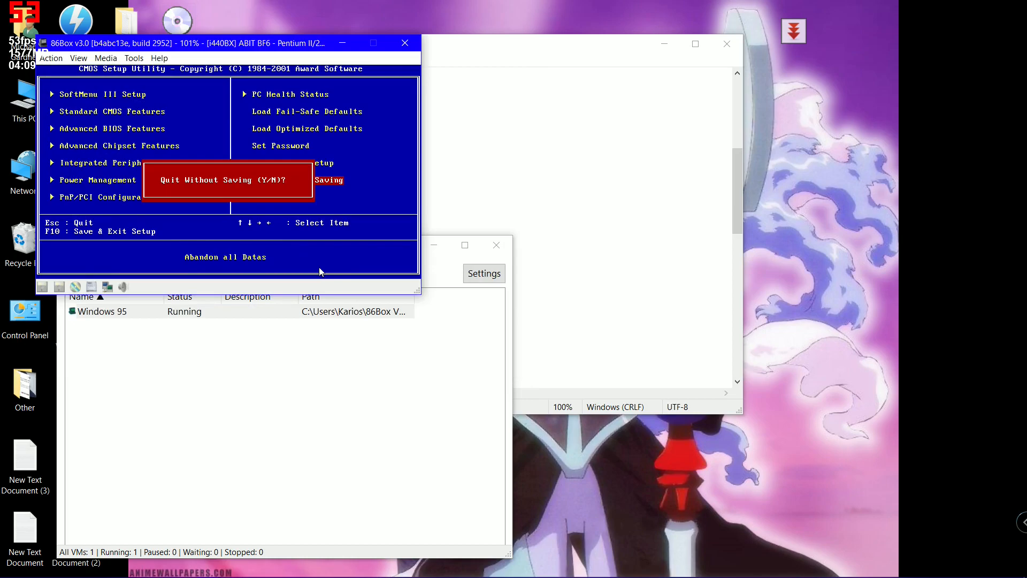
pyautogui.write('y')
pyautogui.press('Return')
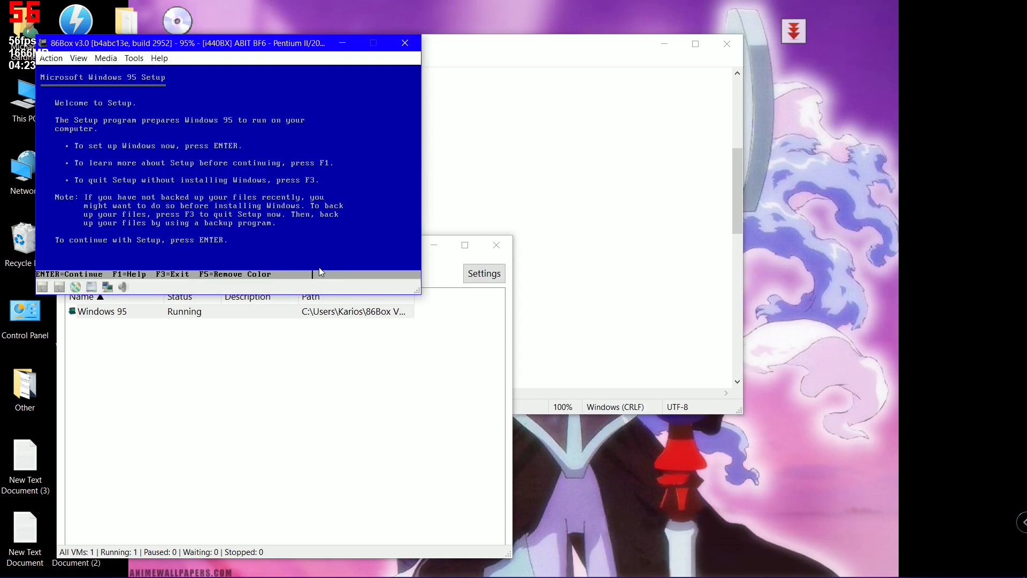
# Quit Windows 95 Setup to the DOS prompt and try to run fdisk from R:\WIN95.
pyautogui.press('F3')
pyautogui.press('F3')
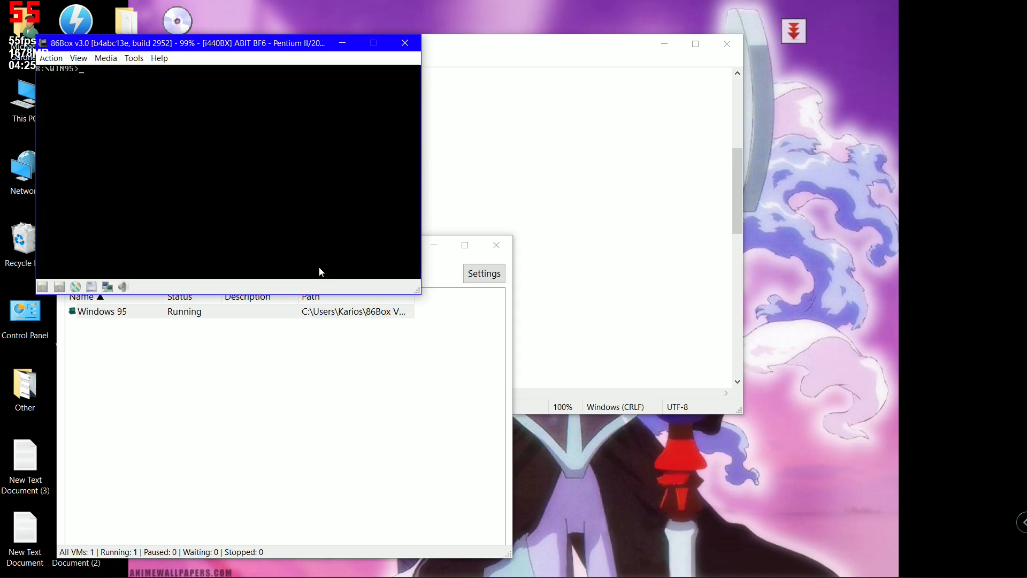
pyautogui.write('fdisk')
pyautogui.press('Return')
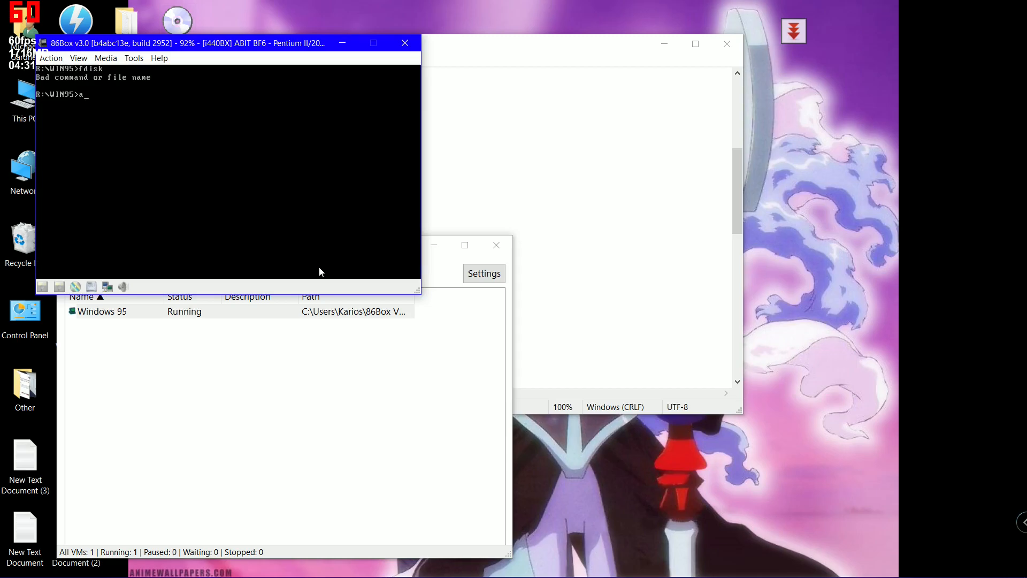
# Switch to drive A:, start fdisk with the default answer to its opening prompt, and exit to the DOS prompt.
pyautogui.press('Return')
pyautogui.write('fdisk')
pyautogui.press('Return')
pyautogui.press('Return')
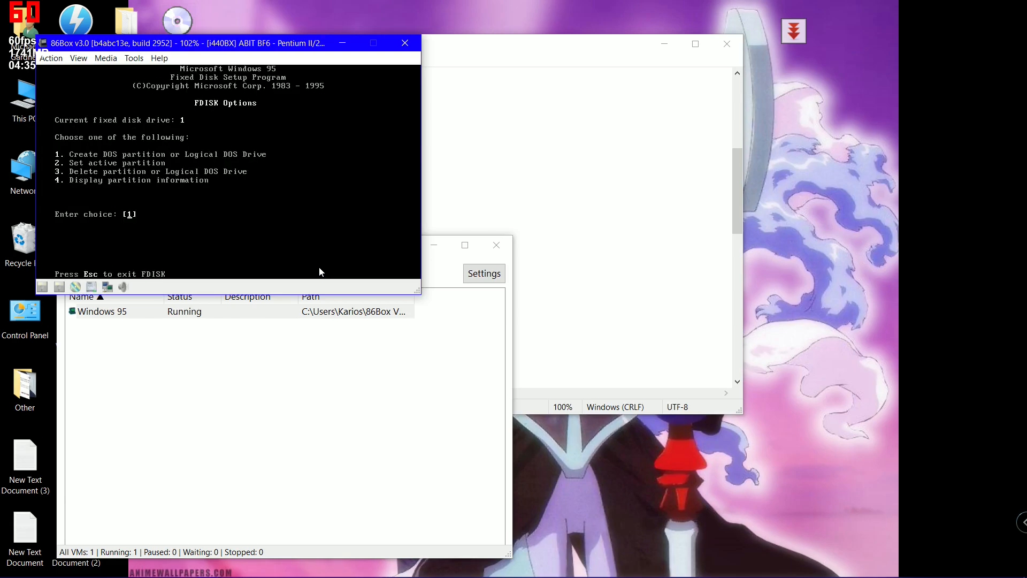
pyautogui.press('Escape')
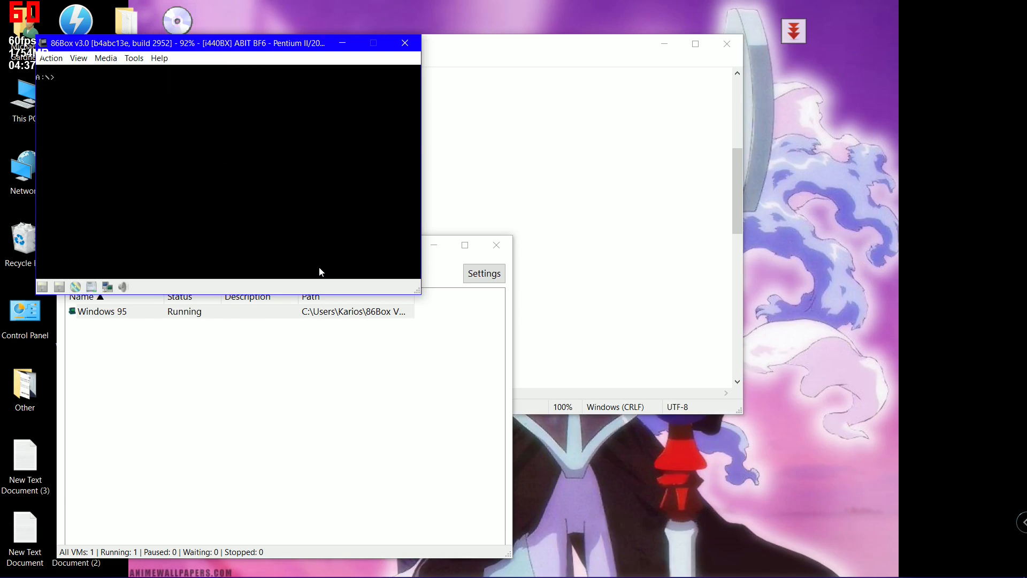
# Run fdisk and create an active primary DOS partition using the maximum available size.
pyautogui.write('fdisk')
pyautogui.press('Return')
pyautogui.press('Return')
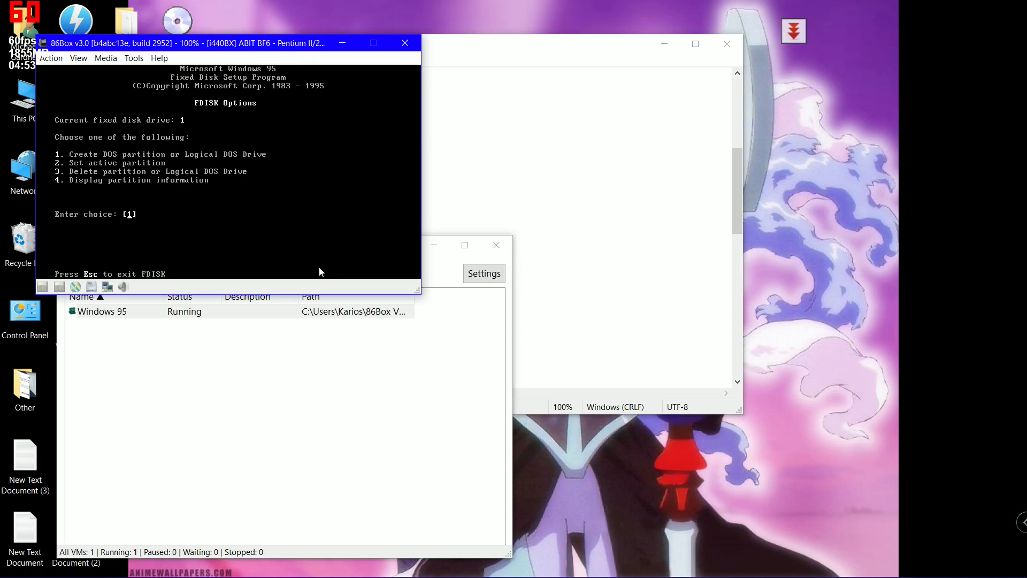
pyautogui.press('Return')
pyautogui.press('Return')
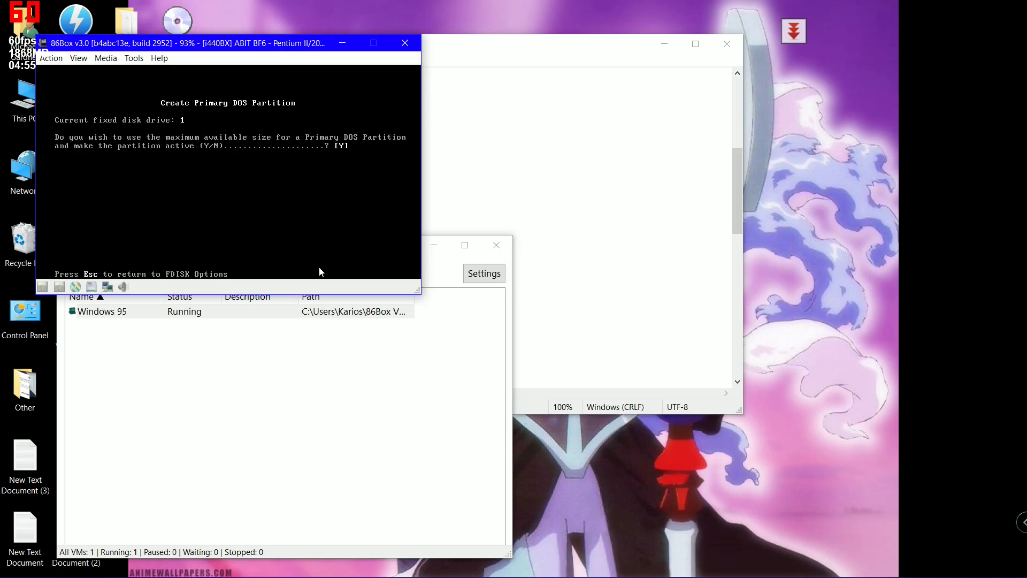
pyautogui.press('Return')
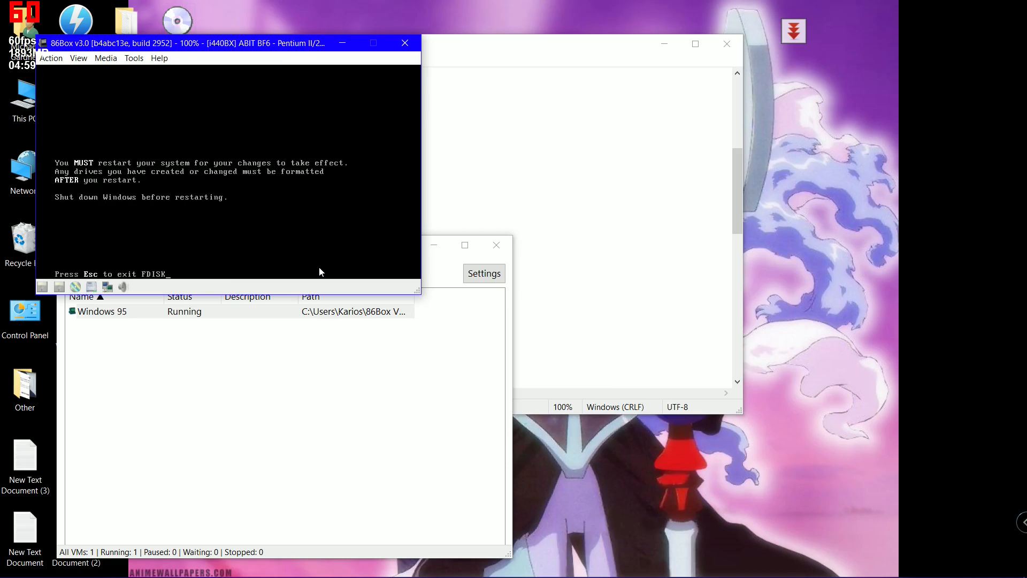
# Restart the virtual machine with a soft reboot and quit Windows 95 Setup to the DOS prompt.
pyautogui.click(52, 58)
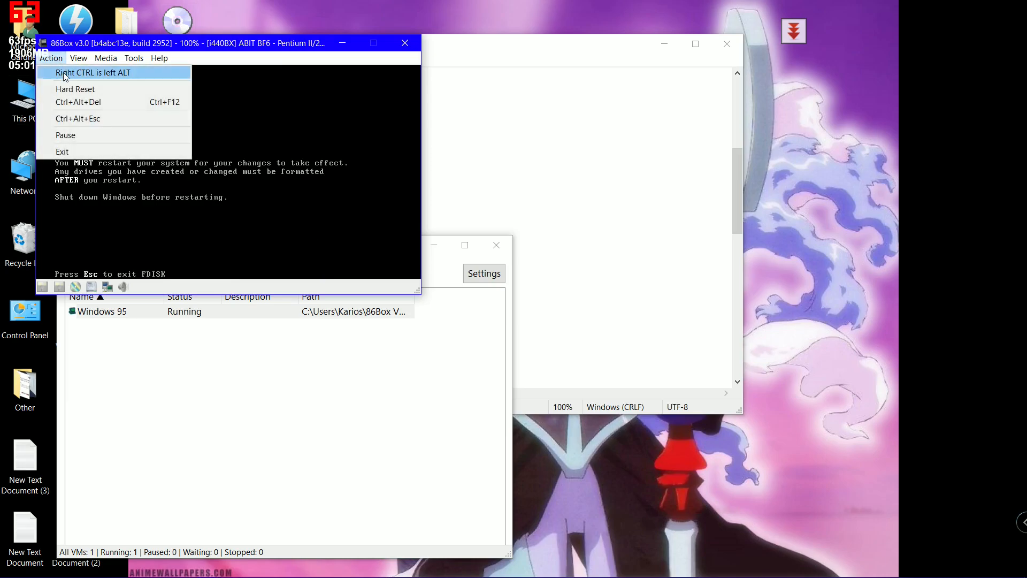
pyautogui.click(93, 105)
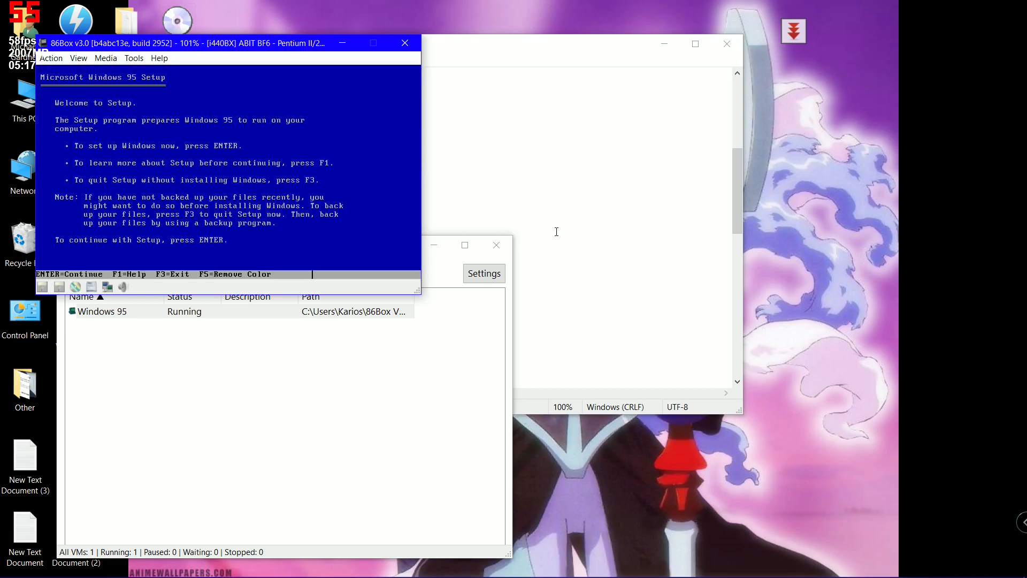
pyautogui.press('F3')
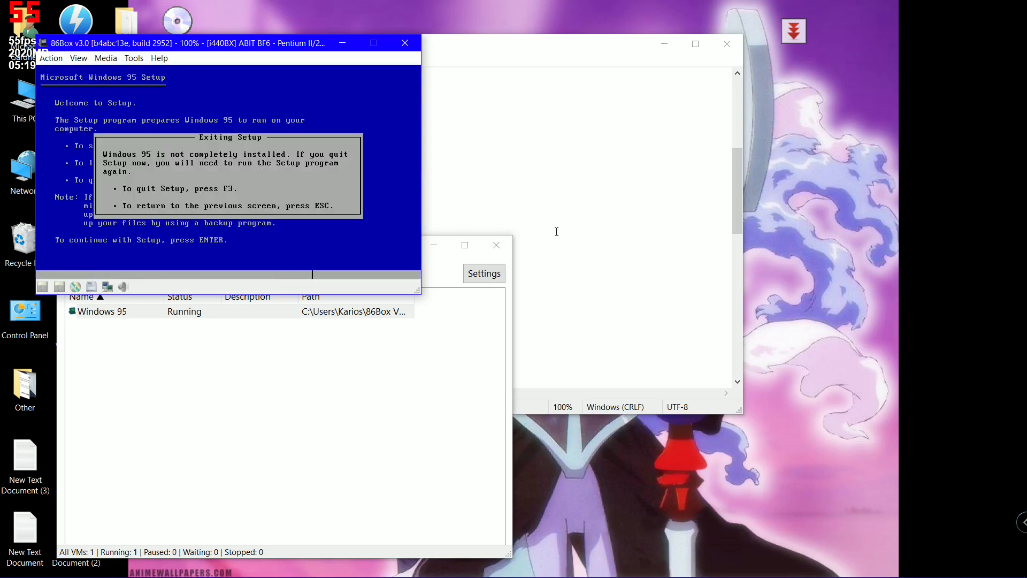
pyautogui.press('F3')
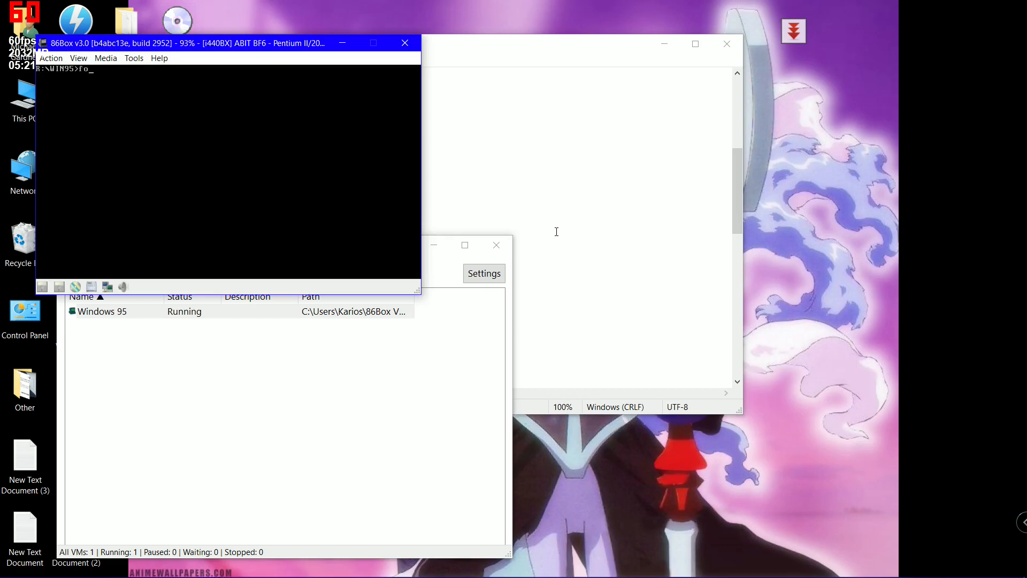
# Format drive C: with system files using format c:/s and give it the volume label WIN95B.
pyautogui.write('format c:/s')
pyautogui.press('Return')
pyautogui.write('y')
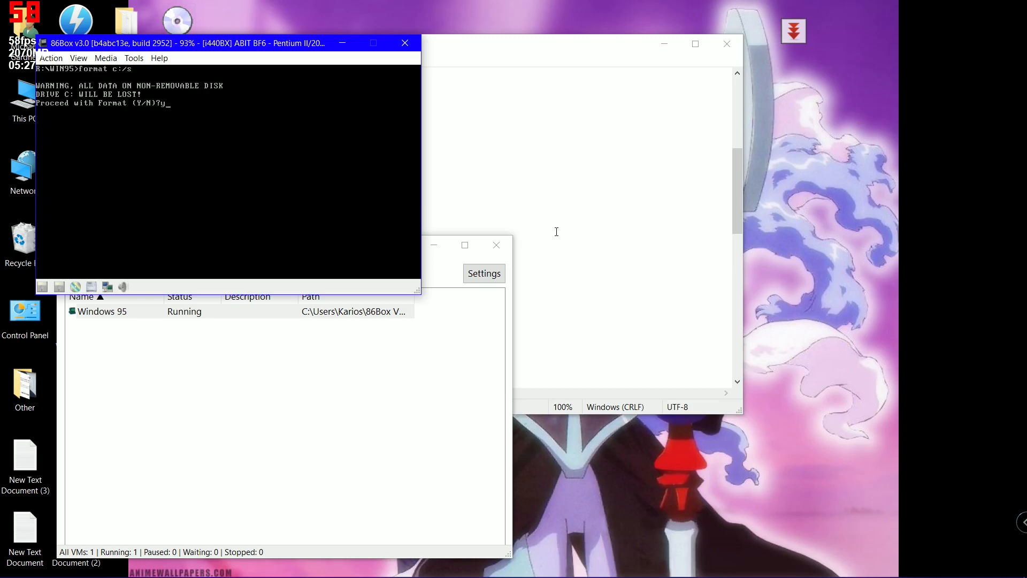
pyautogui.press('Return')
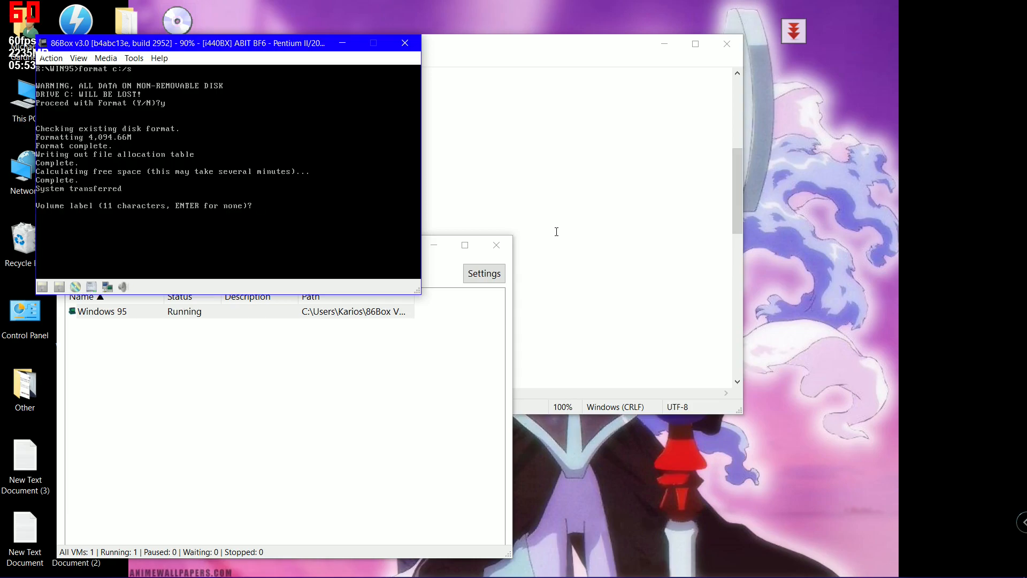
pyautogui.write('WIN95B')
pyautogui.press('Return')
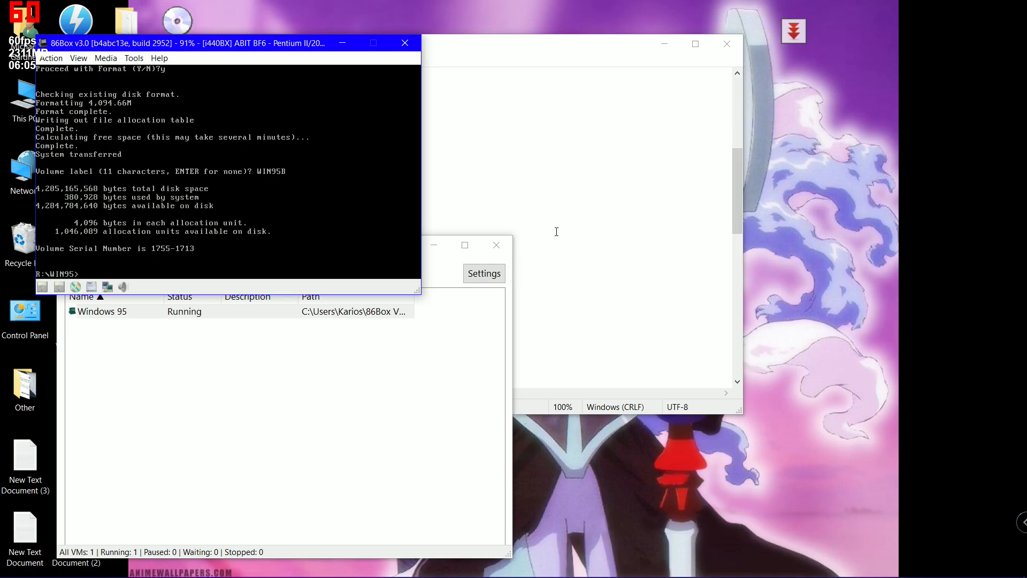
# Switch to drive C: and create a WINDOWS directory in its root.
pyautogui.write('c:')
pyautogui.press('Return')
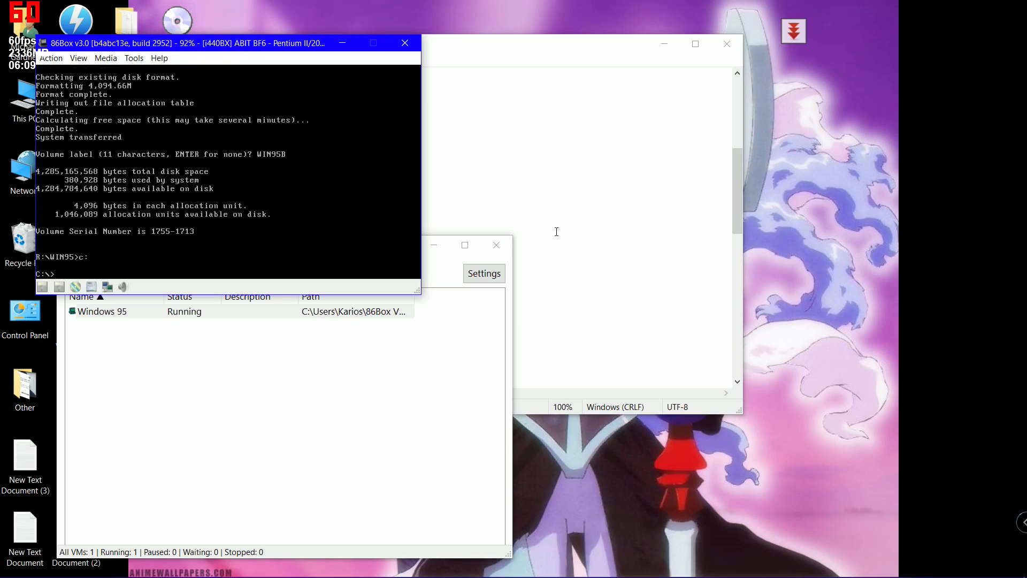
pyautogui.write('md WINDOWS')
pyautogui.press('Return')
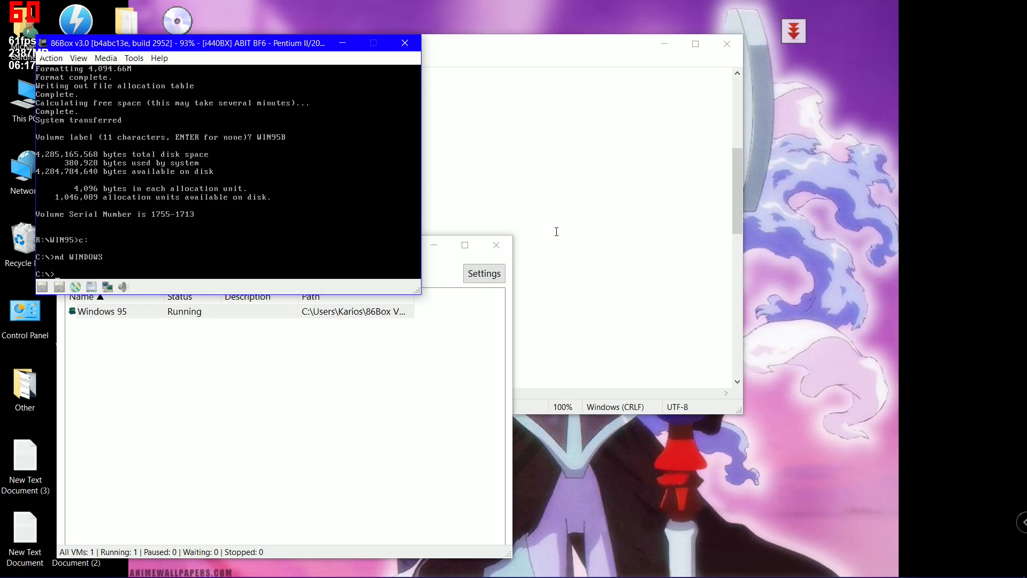
# Enter the WINDOWS directory and go back up to the root of C:.
pyautogui.write('cd d')
pyautogui.press('BackSpace')
pyautogui.write('windows')
pyautogui.press('Return')
pyautogui.write('cd')
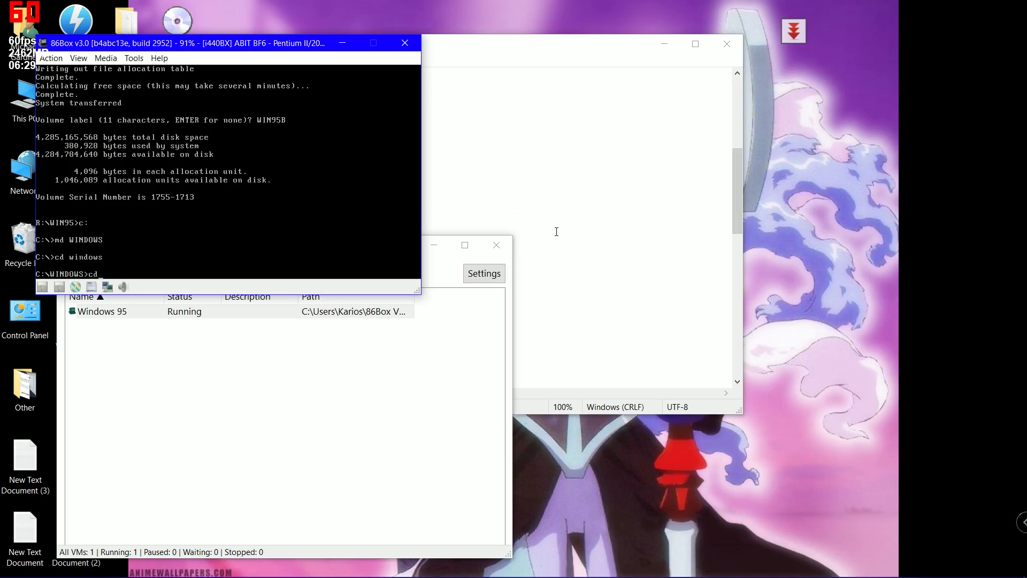
pyautogui.write('..')
pyautogui.press('Return')
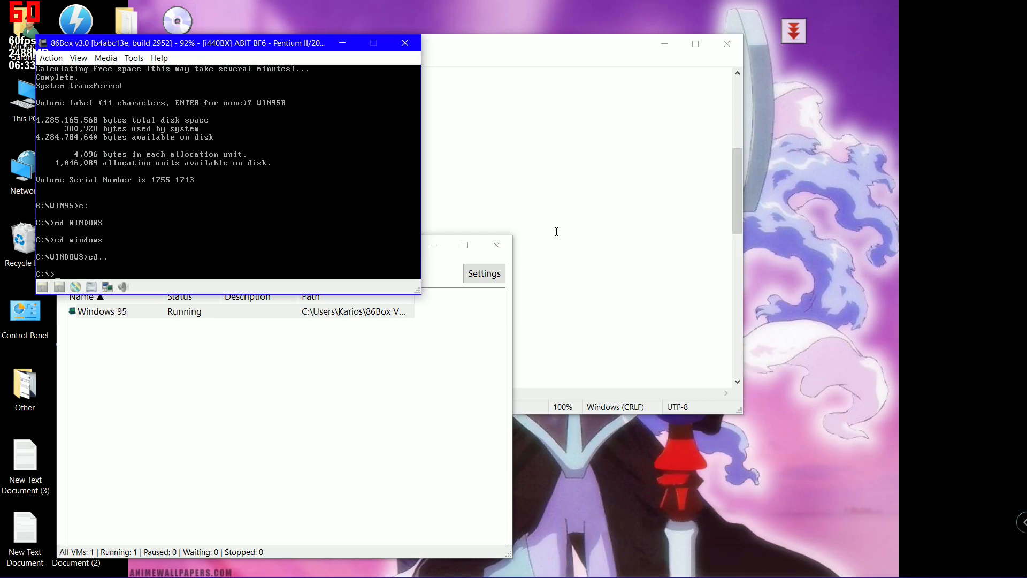
# Remove the WINDOWS directory with rd and try to enter it to check the removal.
pyautogui.write('rd windows')
pyautogui.press('Return')
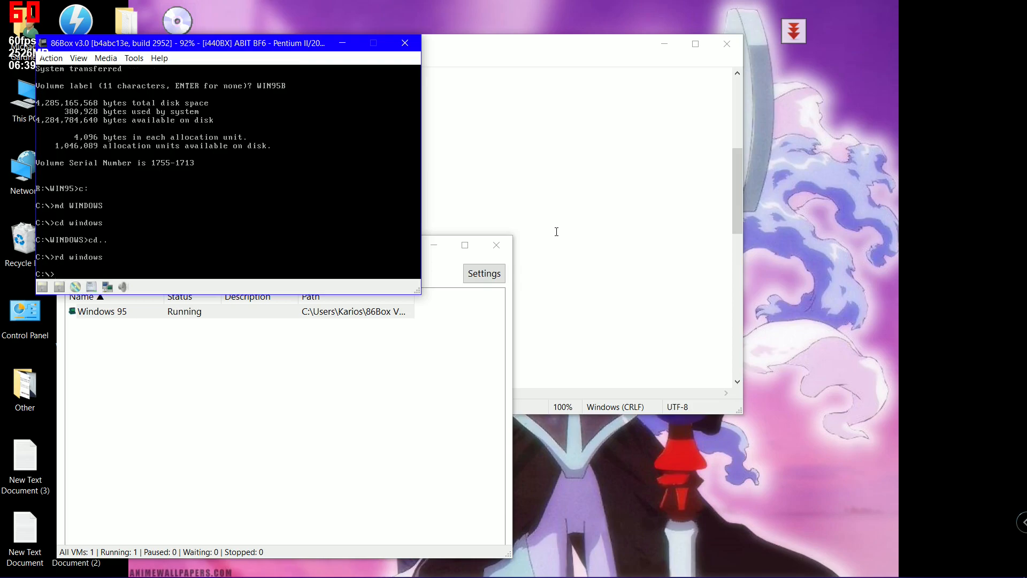
pyautogui.write('cd windows')
pyautogui.press('Return')
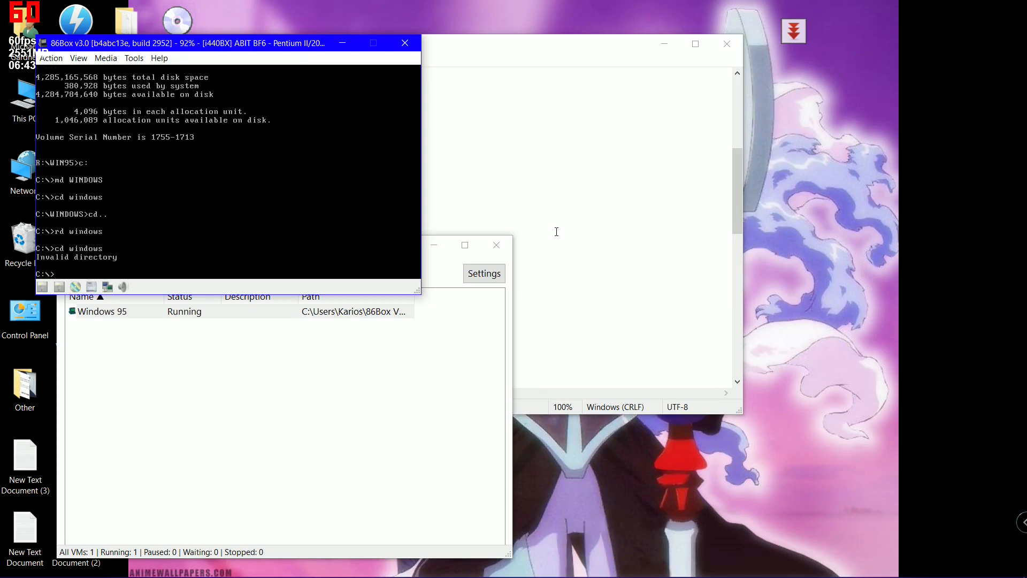
# Create the nested directory structure WINDOWS\OPTIONS\CABS on drive C:, one level at a time.
pyautogui.write('md WINDOWS')
pyautogui.press('Return')
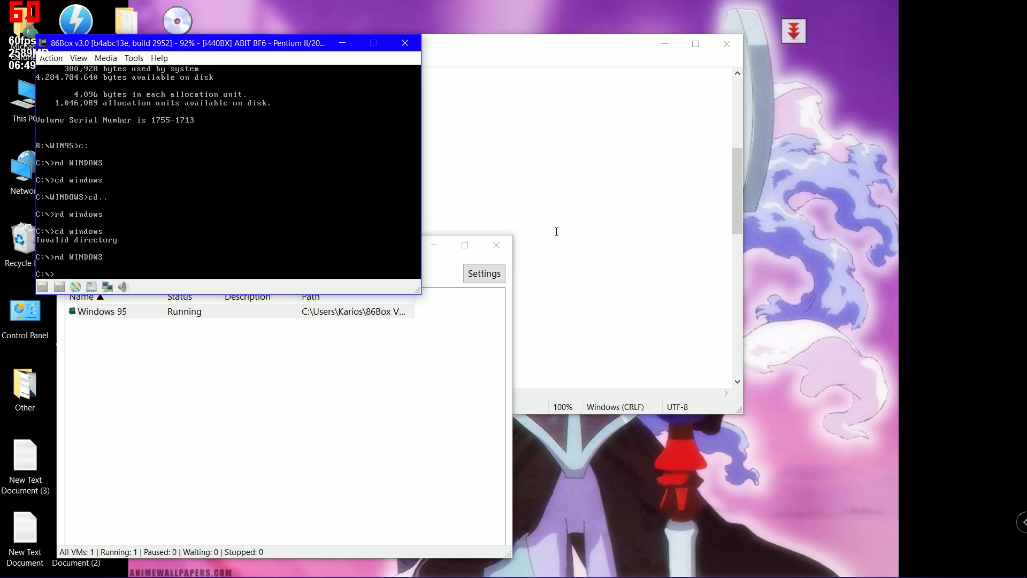
pyautogui.write('md windows\\OPTIONS')
pyautogui.press('Return')
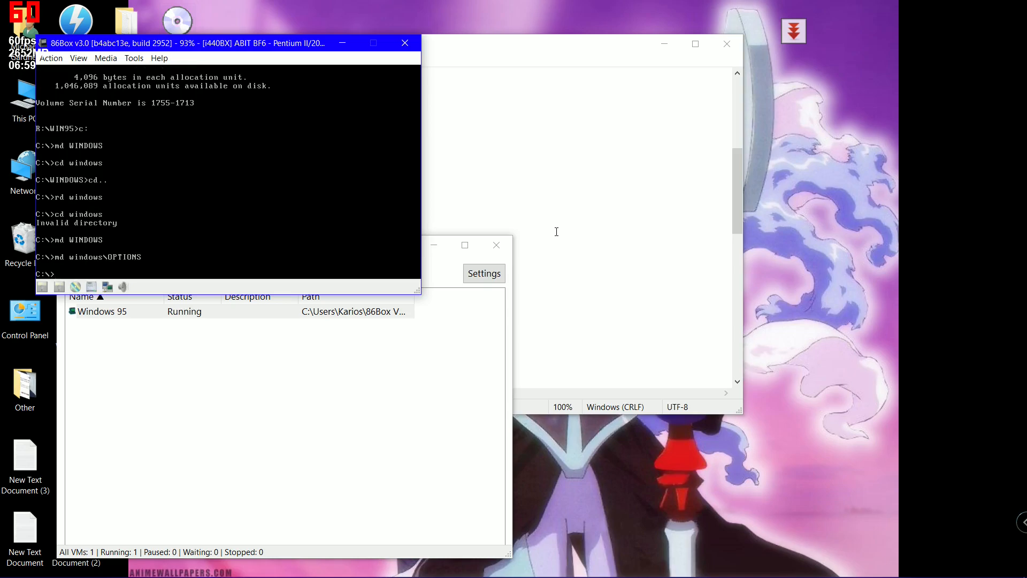
pyautogui.write('m')
pyautogui.press('F3')
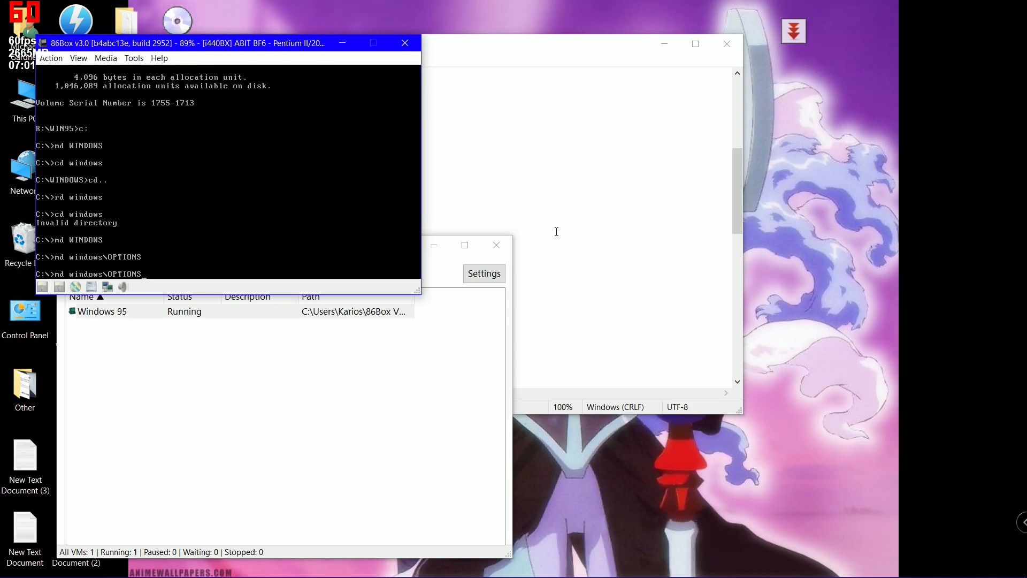
pyautogui.write('\\CABS')
pyautogui.press('Return')
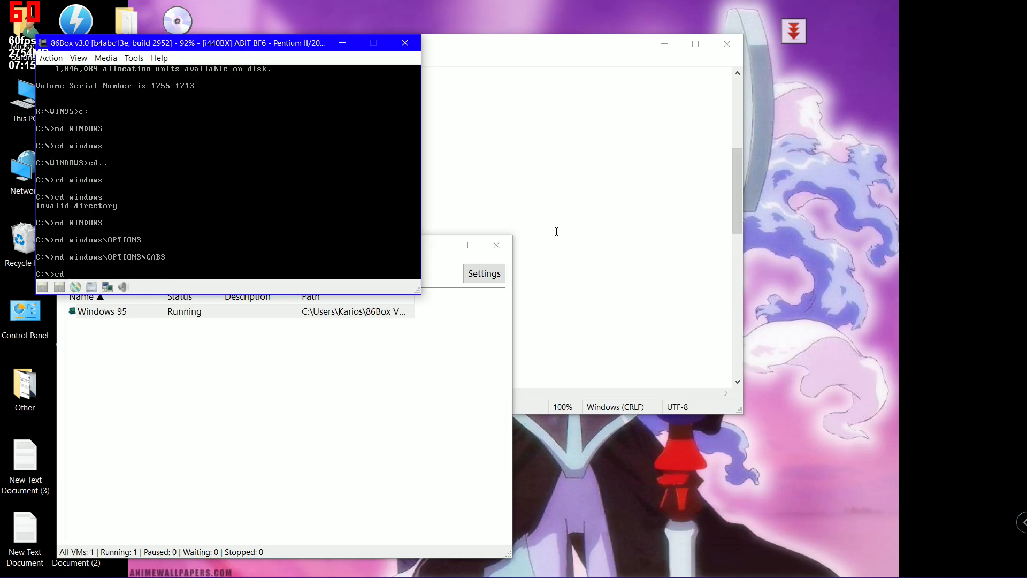
# Change to C:\WINDOWS\OPTIONS\CABS and copy all setup files from r:\win95 into it.
pyautogui.write('windows\\options\\cabs')
pyautogui.press('Return')
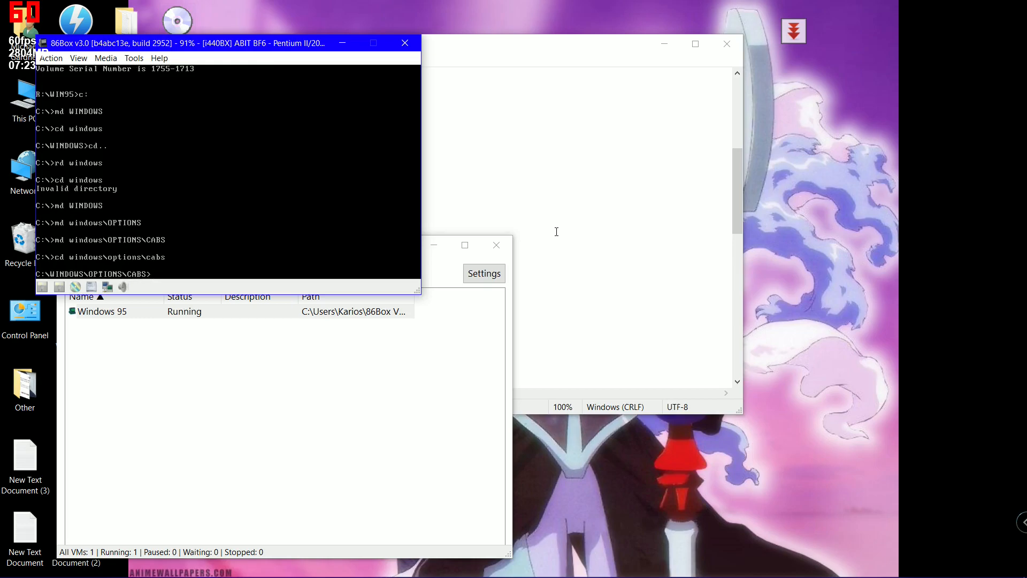
pyautogui.write('cop')
pyautogui.write('y ')
pyautogui.write('r')
pyautogui.write(':\\win95\\')
pyautogui.write('^')
pyautogui.write('*')
pyautogui.press('Return')
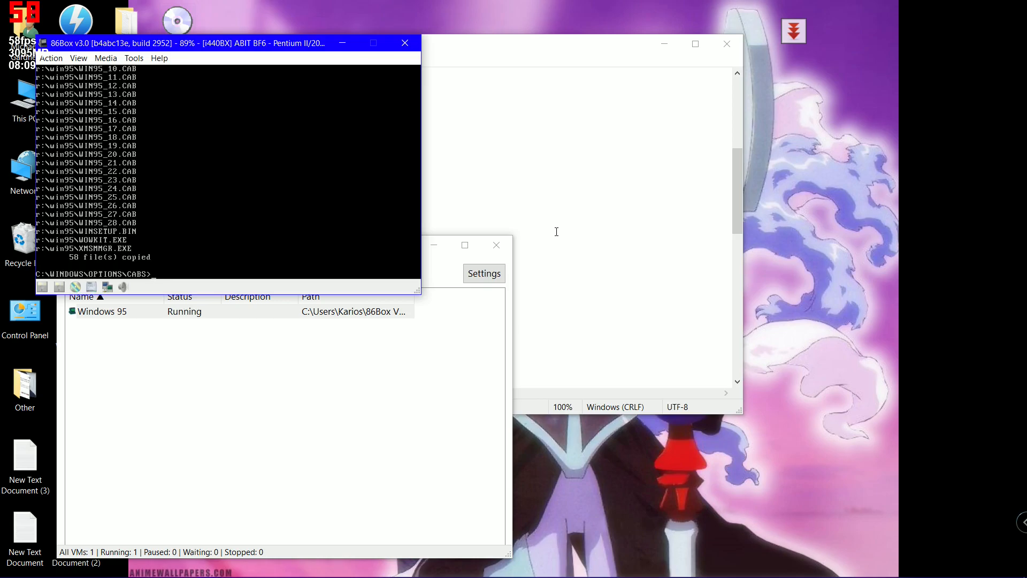
# Switch to drive R:, go up to its root and list the contents in both wide and full formats.
pyautogui.write('c:')
pyautogui.press('Return')
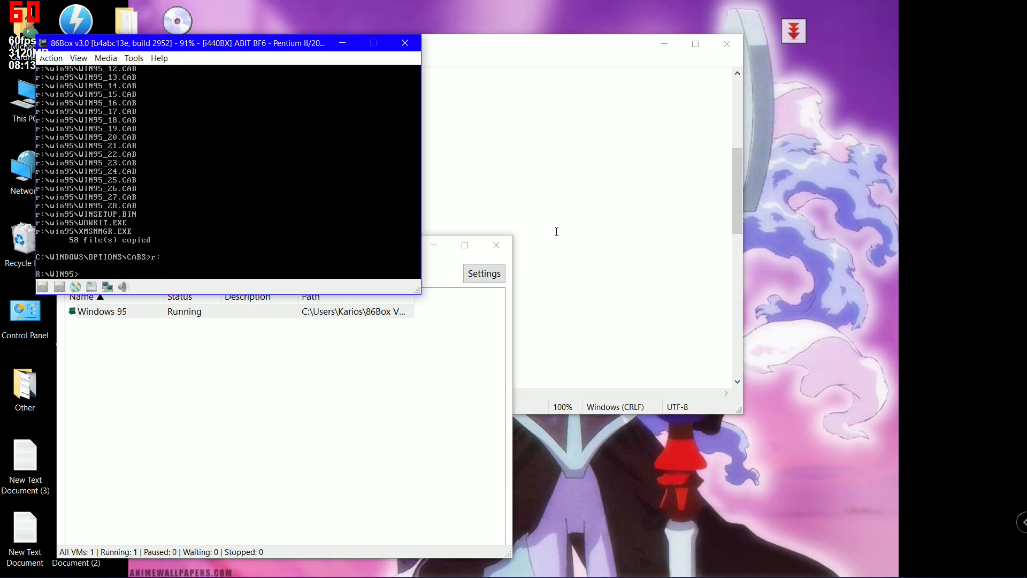
pyautogui.write('cd..')
pyautogui.press('Return')
pyautogui.write('d')
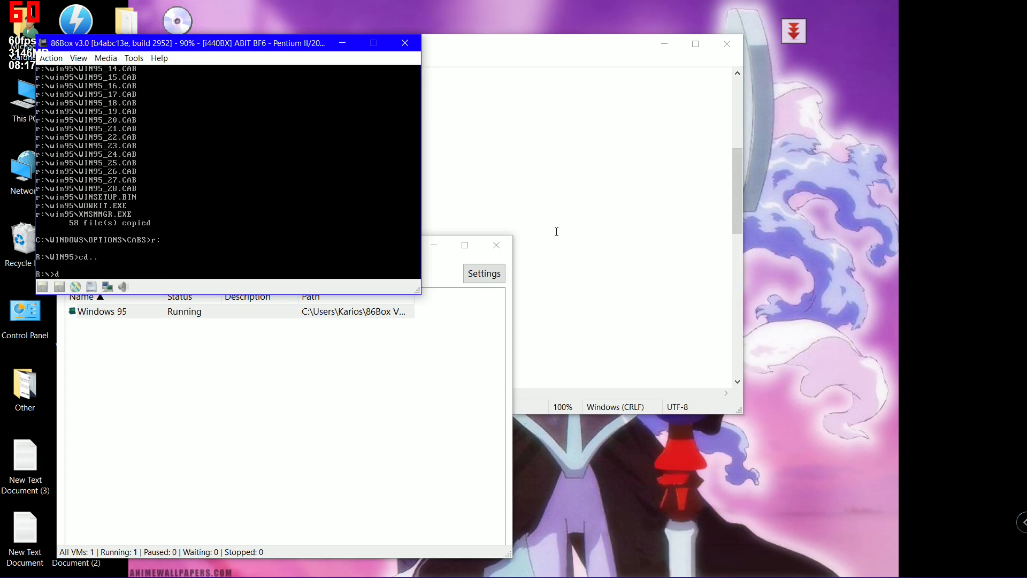
pyautogui.write('ir /w')
pyautogui.press('Return')
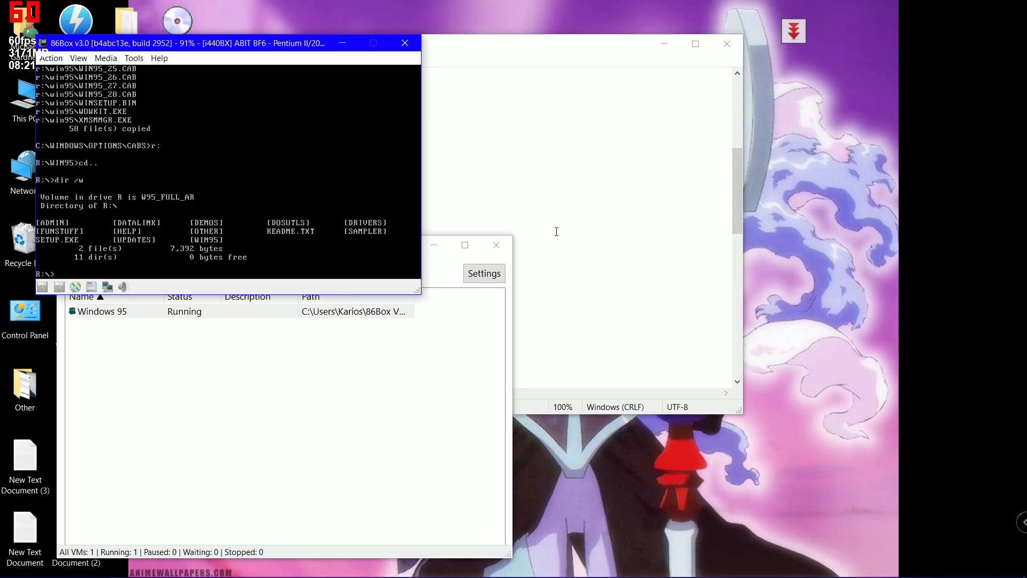
pyautogui.write('dir')
pyautogui.press('Return')
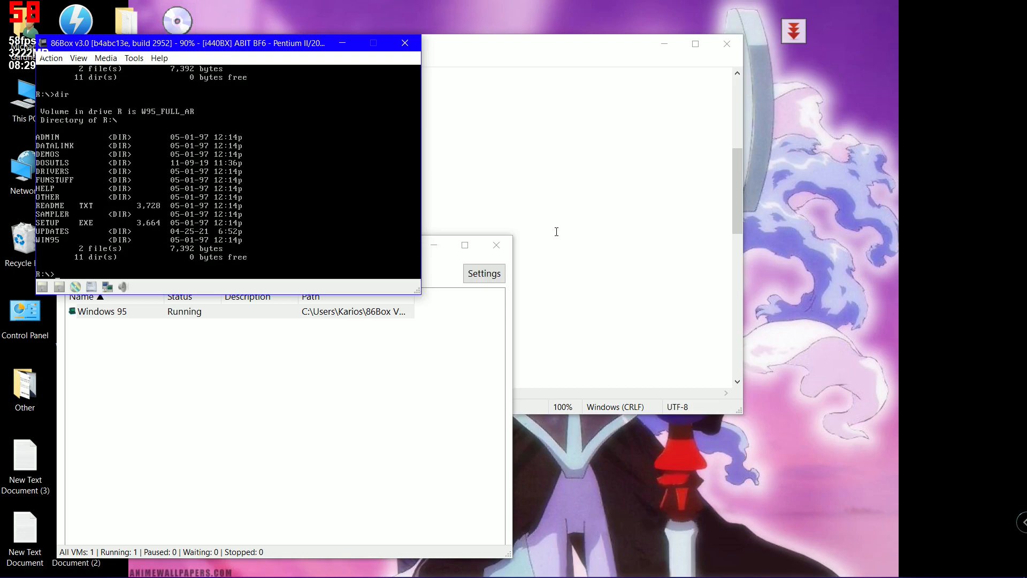
pyautogui.write('dir /w')
pyautogui.press('Return')
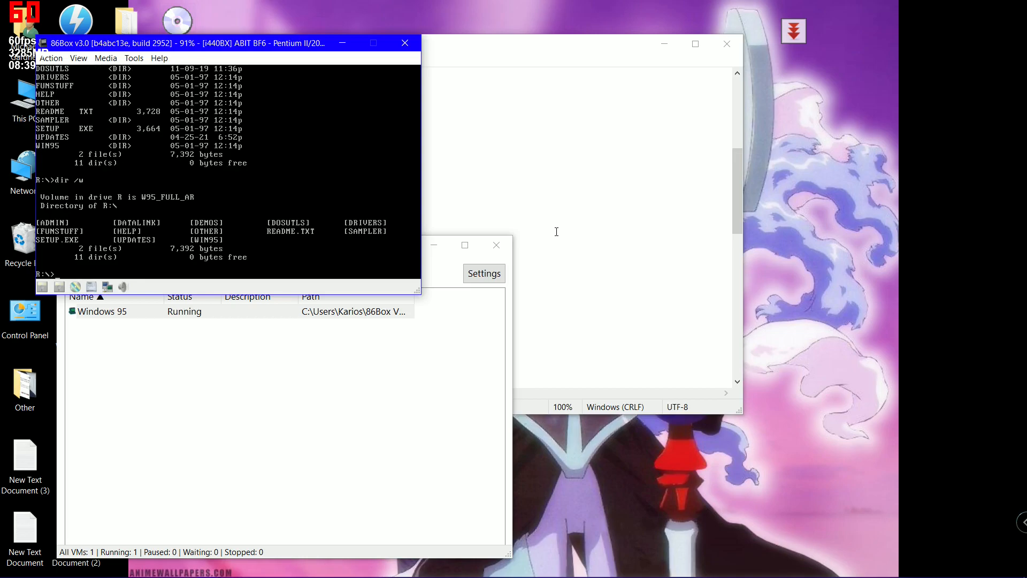
# Enter the DOSUTLS directory on R: and launch Volkov Commander with vc.com.
pyautogui.write('d')
pyautogui.press('BackSpace')
pyautogui.write('cd dos')
pyautogui.write('uti')
pyautogui.write('ls')
pyautogui.press('Return')
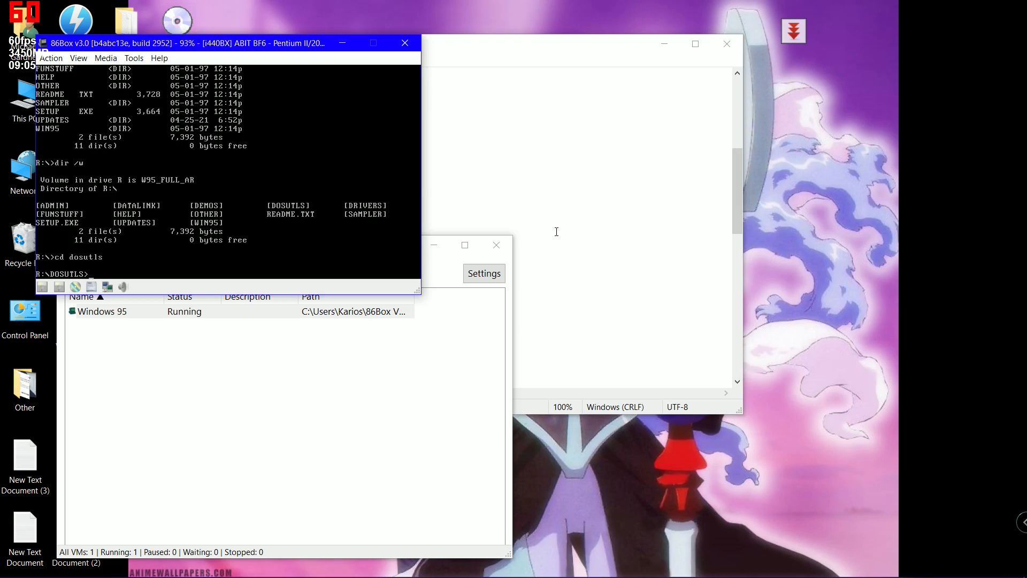
pyautogui.write('vc.cpom')
pyautogui.press('Return')
# Browse to R:\DRIVERS\NETLAN and highlight the RTL8019 network driver folder.
pyautogui.press('Down')
pyautogui.press('Down')
pyautogui.press('Down')
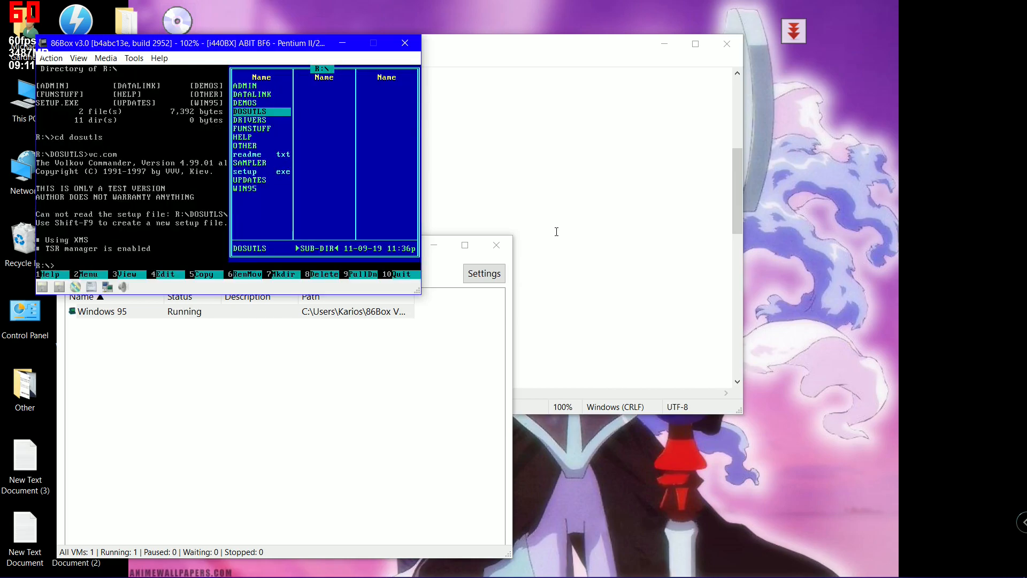
pyautogui.press('Down')
pyautogui.press('Return')
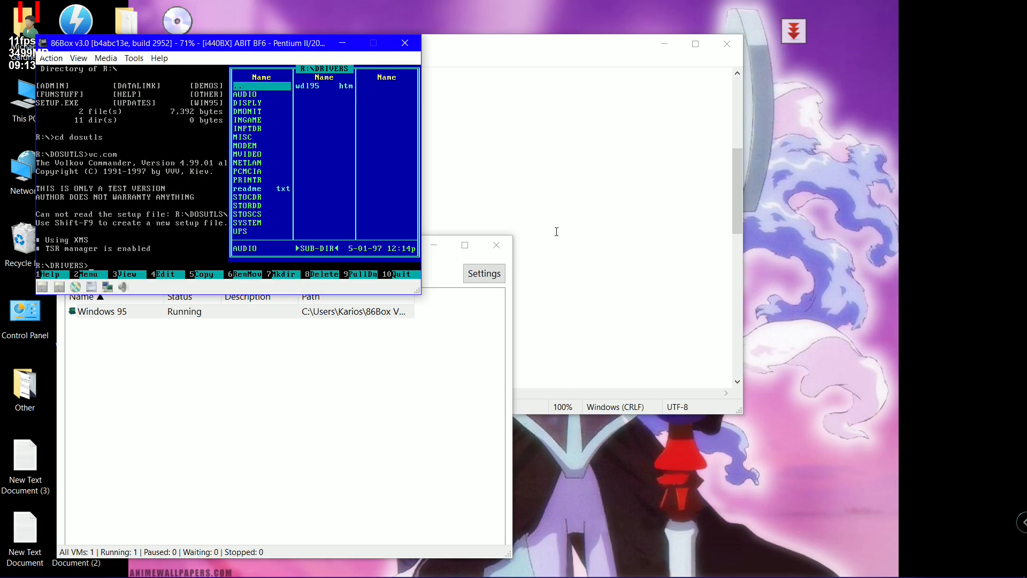
pyautogui.press('Down')
pyautogui.press('Down')
pyautogui.press('Down')
pyautogui.press('Down')
pyautogui.press('Down')
pyautogui.press('Down')
pyautogui.press('Down')
pyautogui.press('Down')
pyautogui.press('Down')
pyautogui.press('Return')
pyautogui.press('Down')
pyautogui.press('Down')
pyautogui.press('Down')
pyautogui.press('Down')
pyautogui.press('Right')
pyautogui.press('Down')
pyautogui.press('Down')
pyautogui.press('Down')
pyautogui.press('Down')
pyautogui.press('Down')
pyautogui.press('Down')
pyautogui.press('Down')
pyautogui.press('Down')
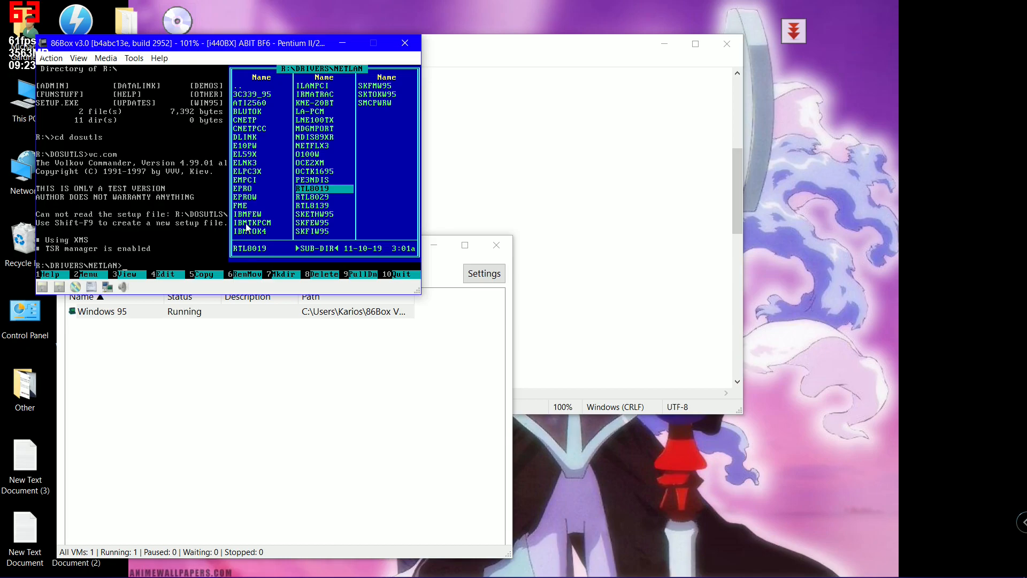
# Go back up from NETLAN through DRIVERS to the root of R:.
pyautogui.press('Up')
pyautogui.press('Up')
pyautogui.press('Up')
pyautogui.press('Up')
pyautogui.press('Up')
pyautogui.press('Up')
pyautogui.press('Up')
pyautogui.press('Up')
pyautogui.press('Up')
pyautogui.press('Up')
pyautogui.press('Up')
pyautogui.press('Up')
pyautogui.press('Up')
pyautogui.press('Up')
pyautogui.press('Up')
pyautogui.press('Up')
pyautogui.press('Up')
pyautogui.press('Up')
pyautogui.press('Up')
pyautogui.press('Up')
pyautogui.press('Up')
pyautogui.press('Up')
pyautogui.press('Up')
pyautogui.press('Up')
pyautogui.press('Up')
pyautogui.press('Up')
pyautogui.press('Up')
pyautogui.press('Up')
pyautogui.press('Up')
pyautogui.press('Up')
pyautogui.press('Return')
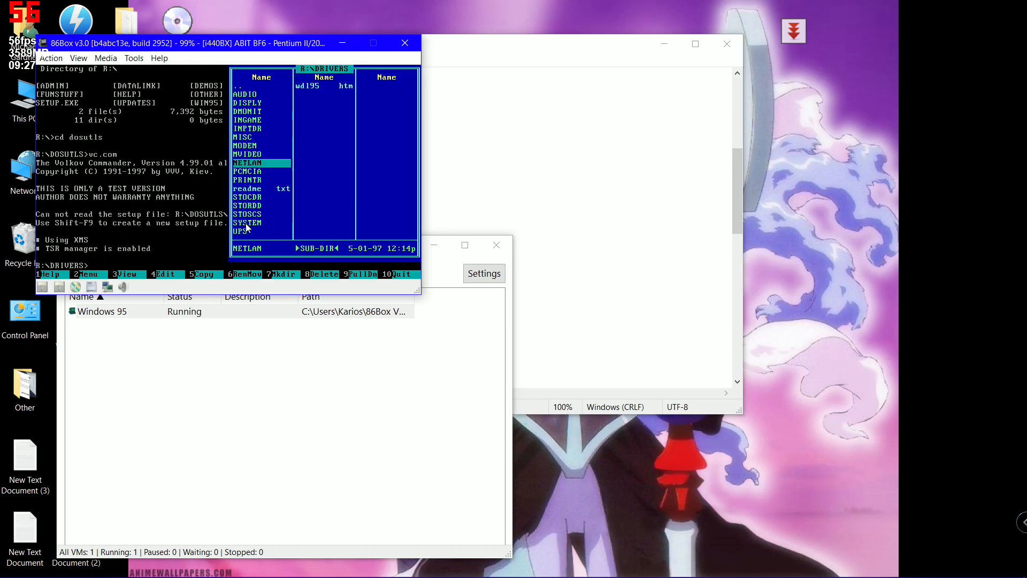
pyautogui.press('Up')
pyautogui.press('Up')
pyautogui.press('Up')
pyautogui.press('Up')
pyautogui.press('Up')
pyautogui.press('Up')
pyautogui.press('Up')
pyautogui.press('Up')
pyautogui.press('Up')
pyautogui.press('Return')
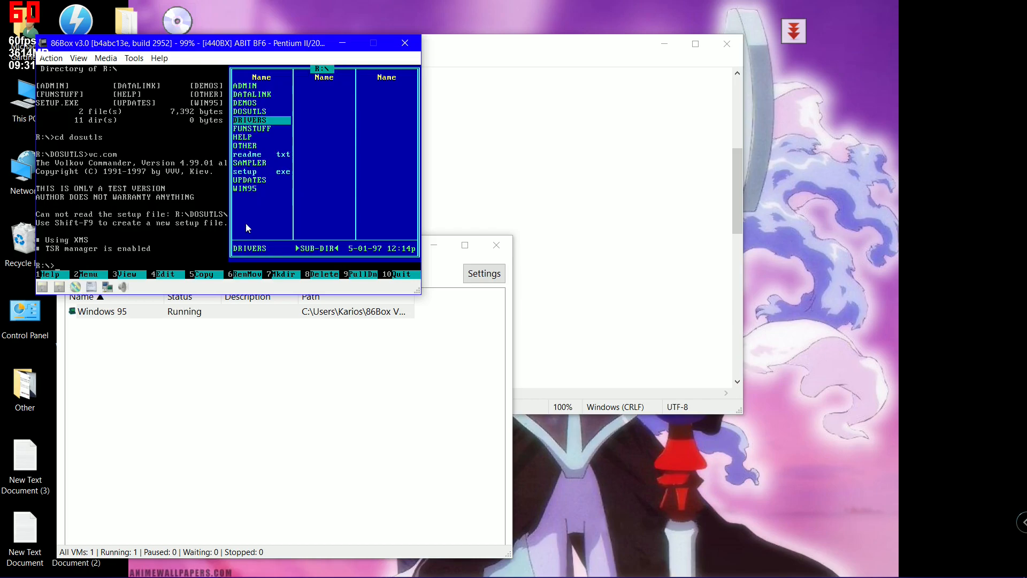
# Open the DOSUTLS folder and run ctmouse.exe to load the DOS mouse driver.
pyautogui.press('Up')
pyautogui.press('Return')
pyautogui.press('Down')
pyautogui.press('Down')
pyautogui.press('Return')
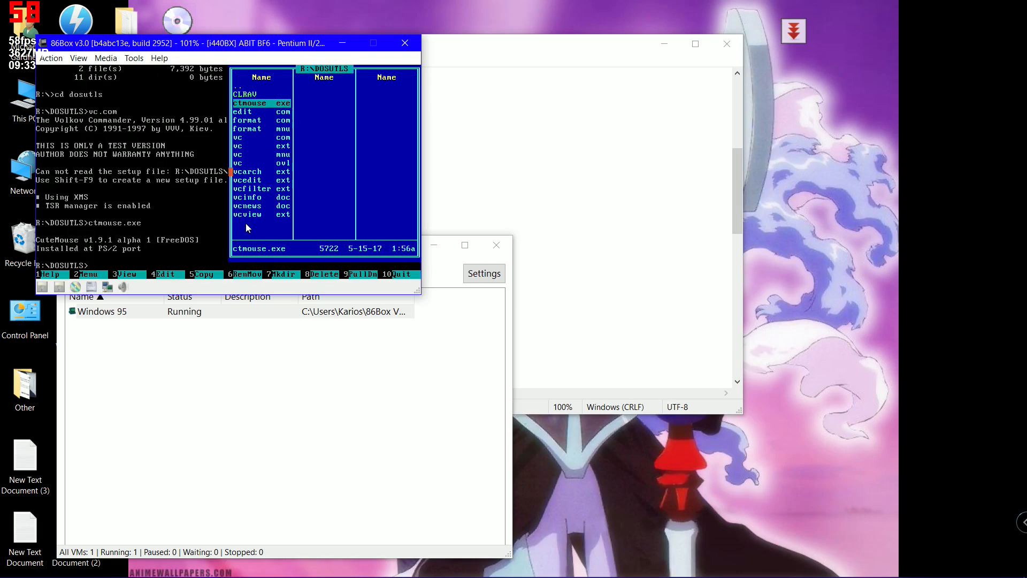
# Return to the root of R: and open the DRIVERS\NETLAN folder.
pyautogui.click(246, 223)
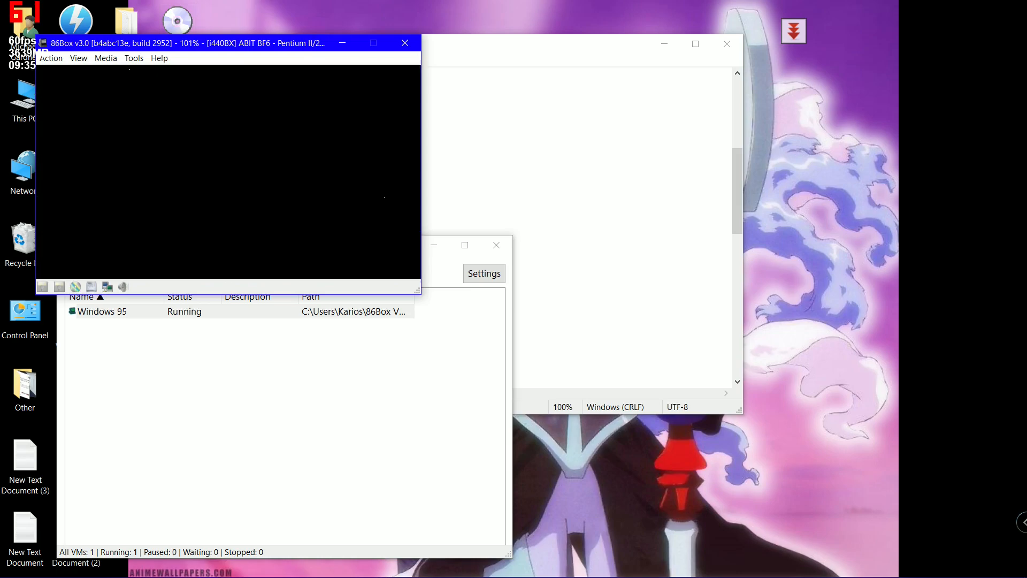
pyautogui.doubleClick(239, 86)
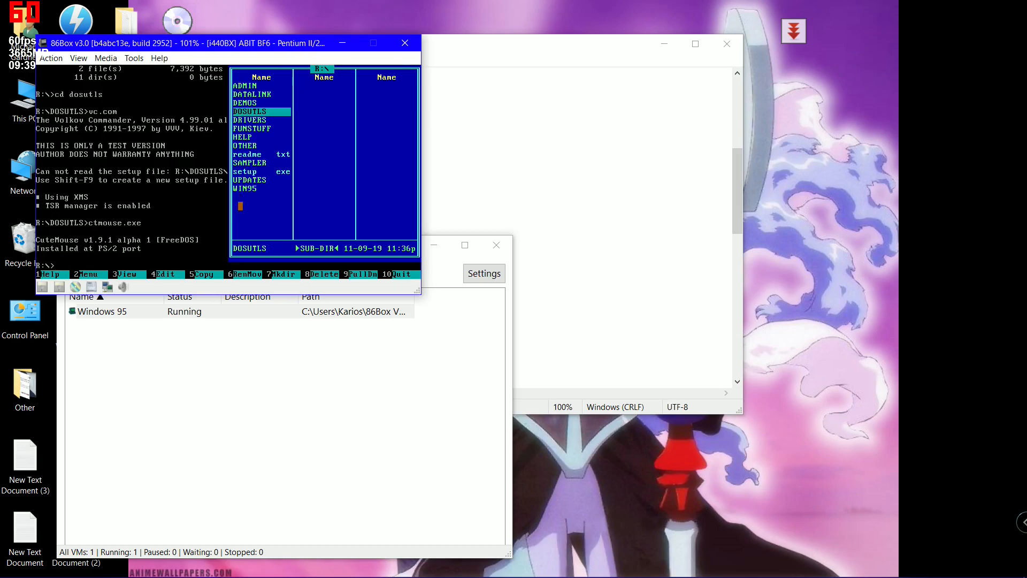
pyautogui.doubleClick(246, 120)
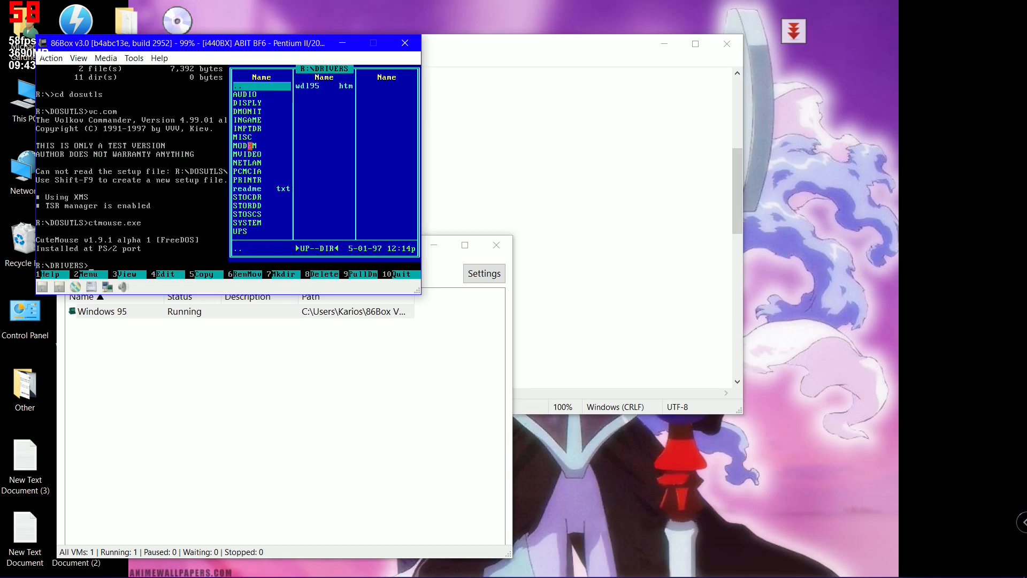
pyautogui.doubleClick(246, 163)
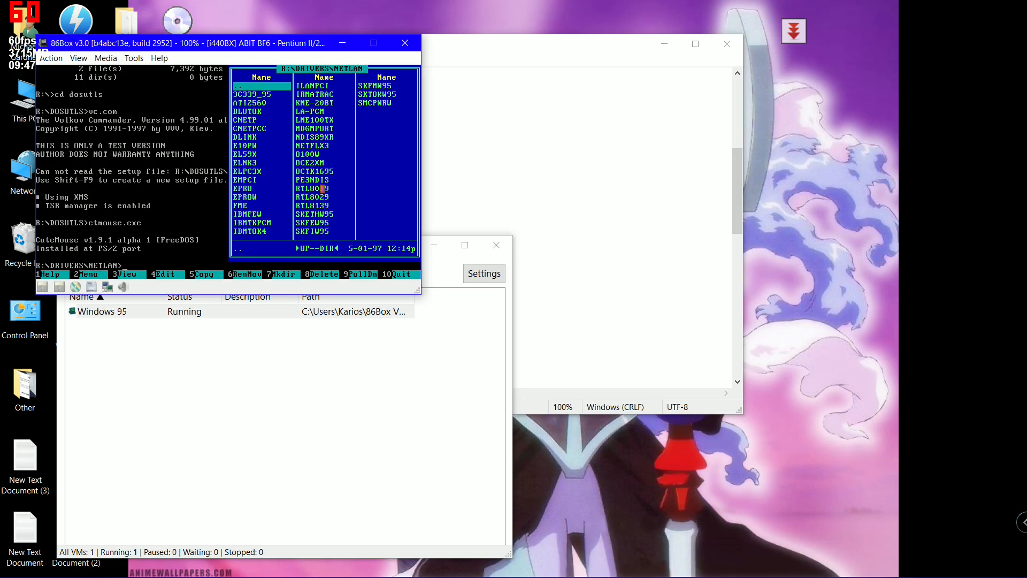
pyautogui.click(321, 188)
pyautogui.click(207, 274)
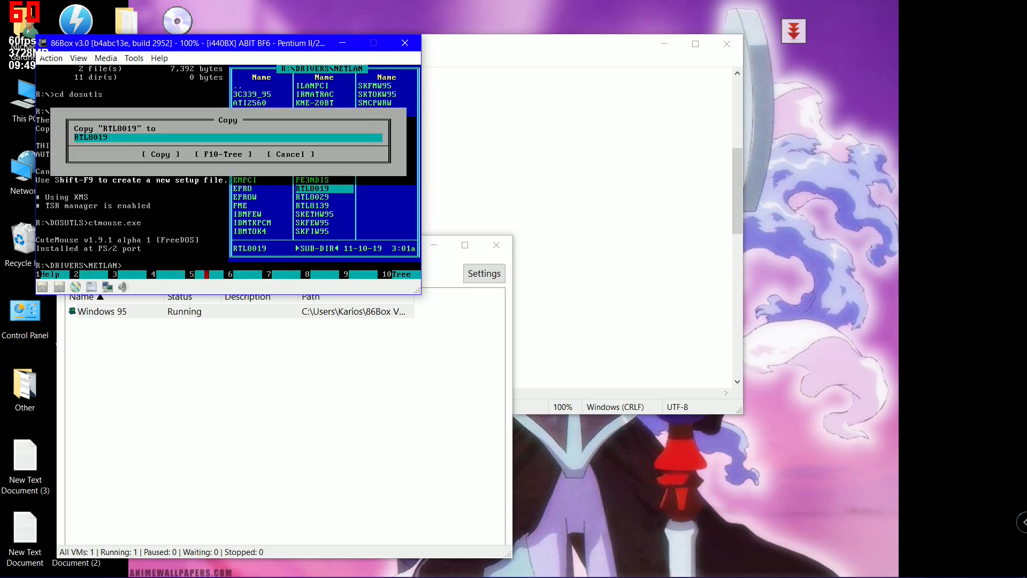
pyautogui.write('c')
pyautogui.click(278, 154)
# Check the contents of the RTL8019 folder, return to NETLAN and copy the whole folder to c:\.
pyautogui.doubleClick(303, 188)
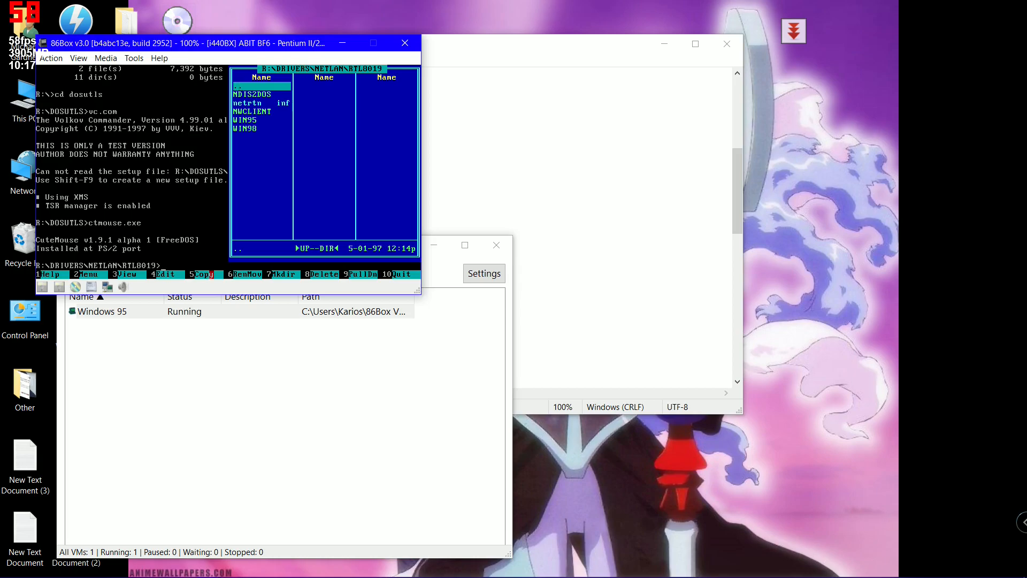
pyautogui.doubleClick(259, 86)
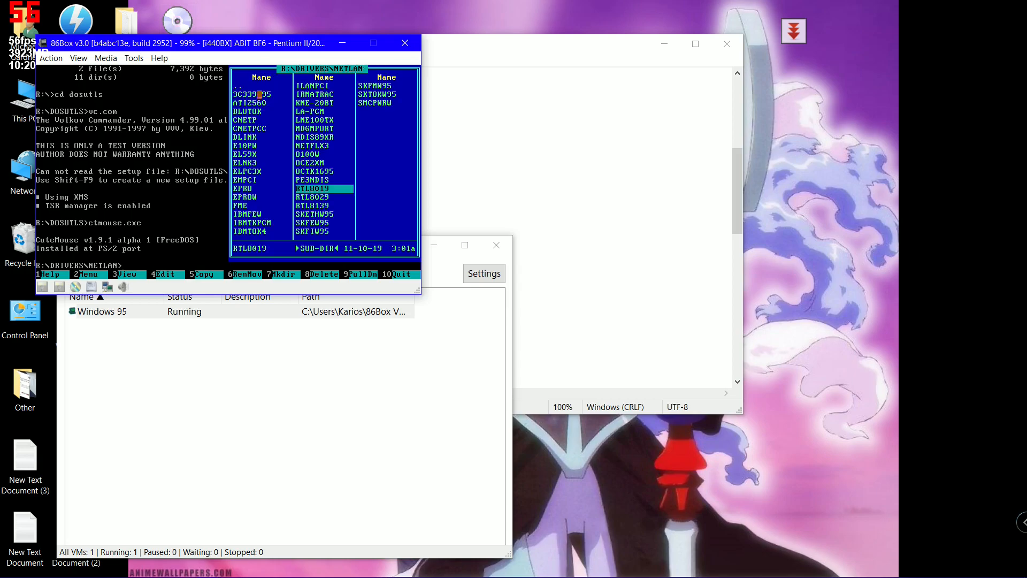
pyautogui.click(201, 274)
pyautogui.write('c:\\')
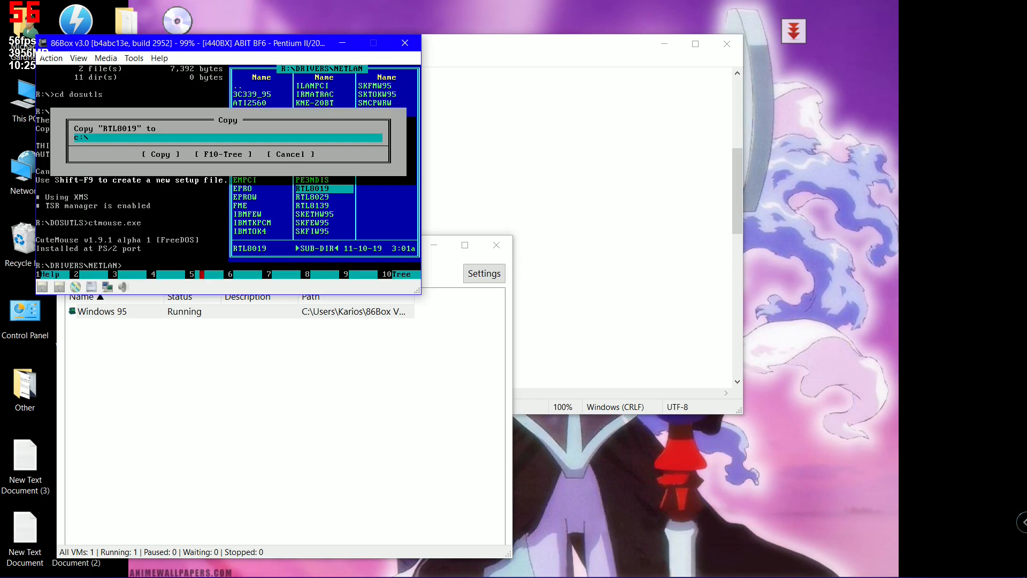
pyautogui.press('Return')
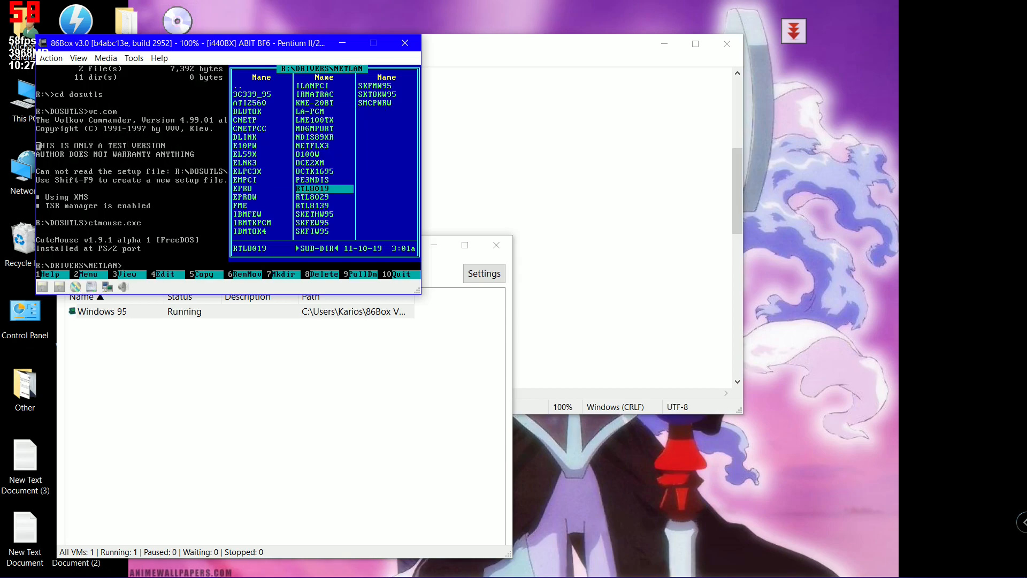
pyautogui.doubleClick(241, 86)
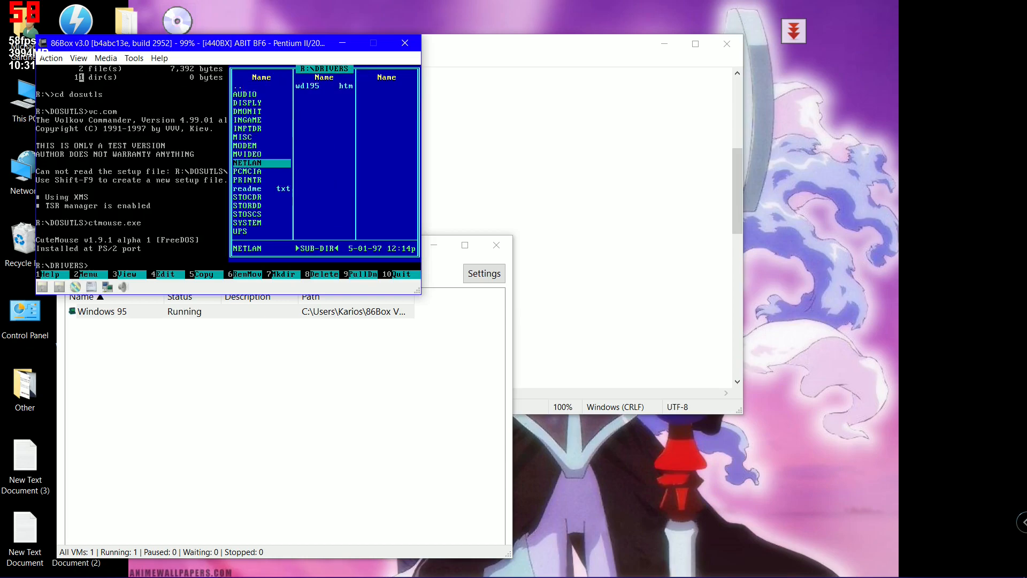
# Soft-reboot the virtual machine and eject the Windows 95 OSR 2 image from its CD-ROM drive.
pyautogui.hotkey('alt', 'Tab')
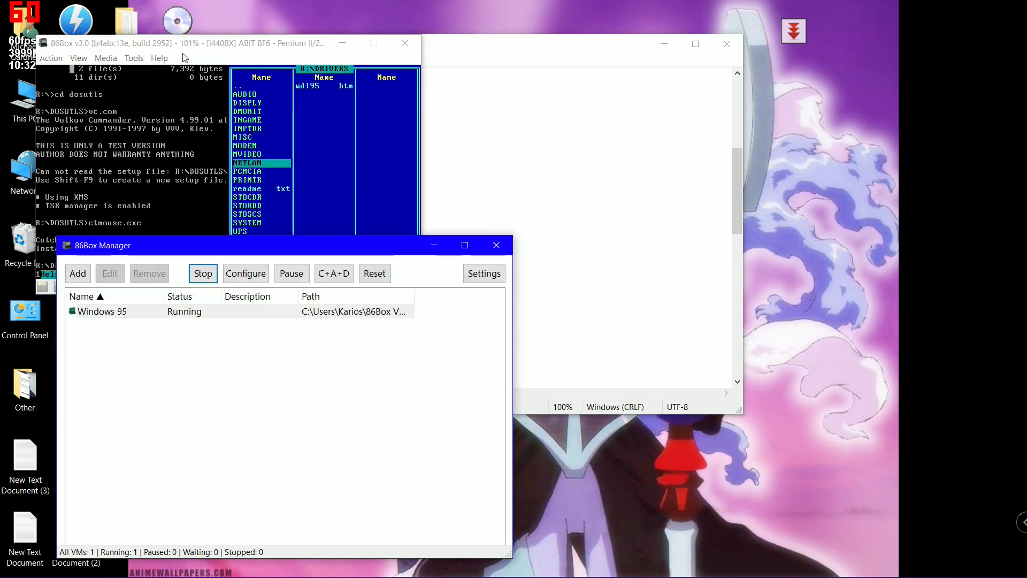
pyautogui.click(55, 58)
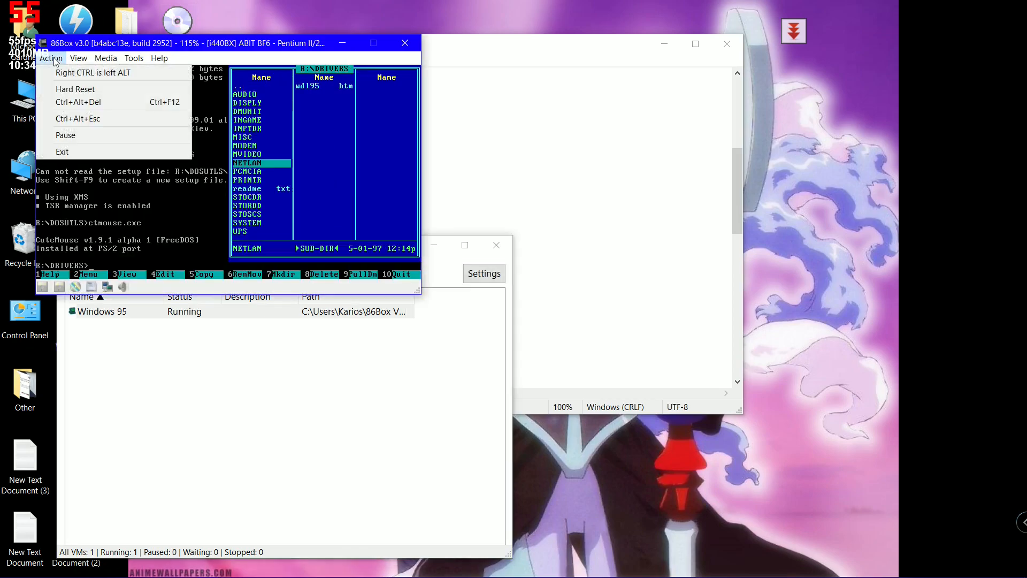
pyautogui.click(70, 104)
pyautogui.click(105, 58)
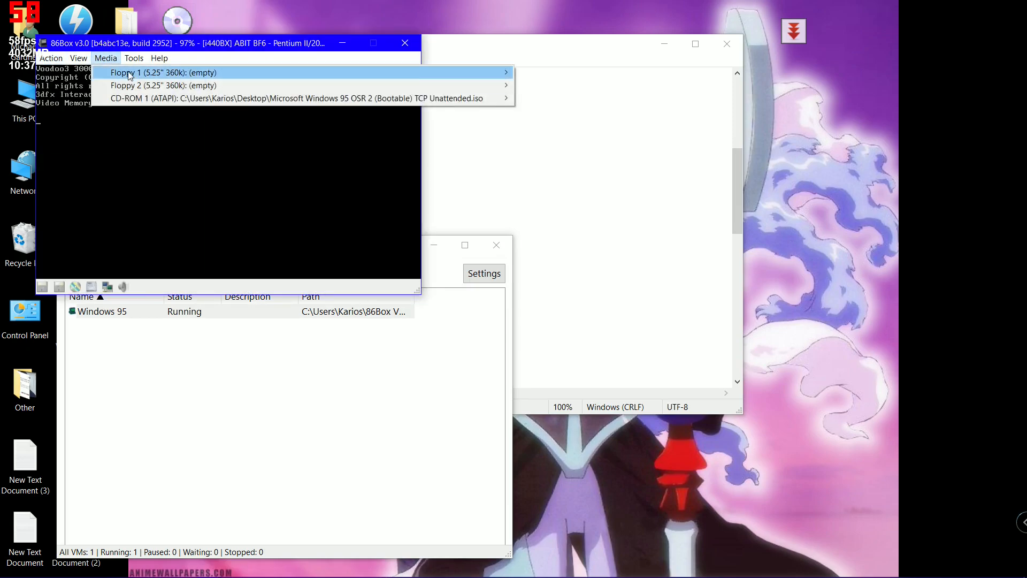
pyautogui.moveTo(479, 101)
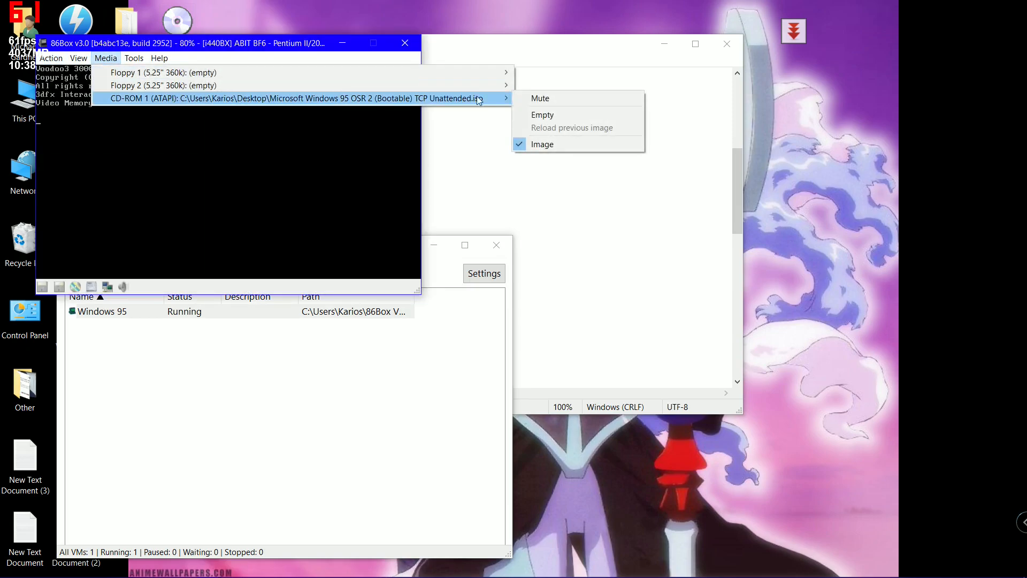
pyautogui.click(559, 113)
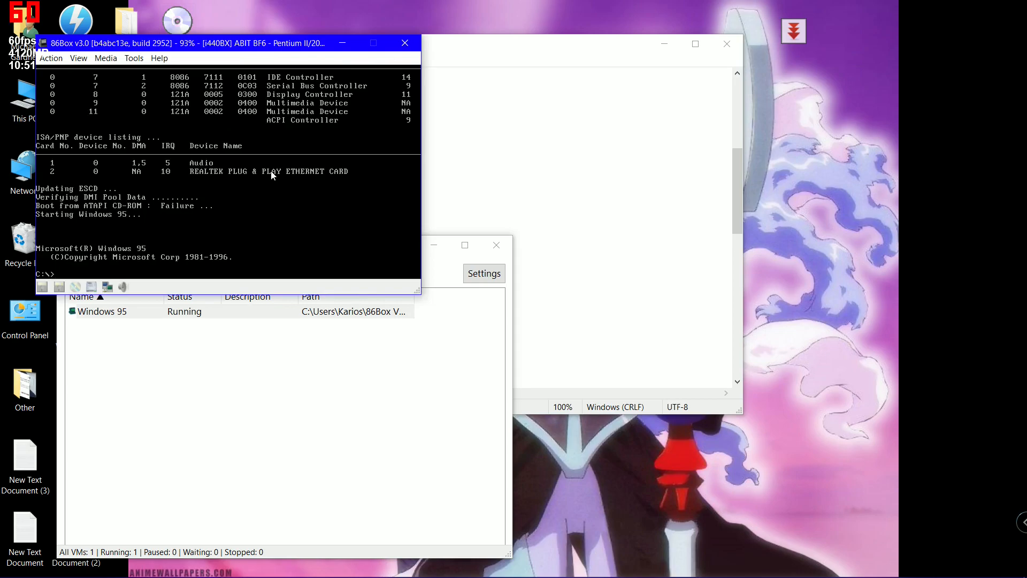
# Change to windows\options\cabs on C: and start Windows 95 Setup with the /is switch.
pyautogui.write('windows\\options\\cabs')
pyautogui.press('Return')
pyautogui.write('setup ')
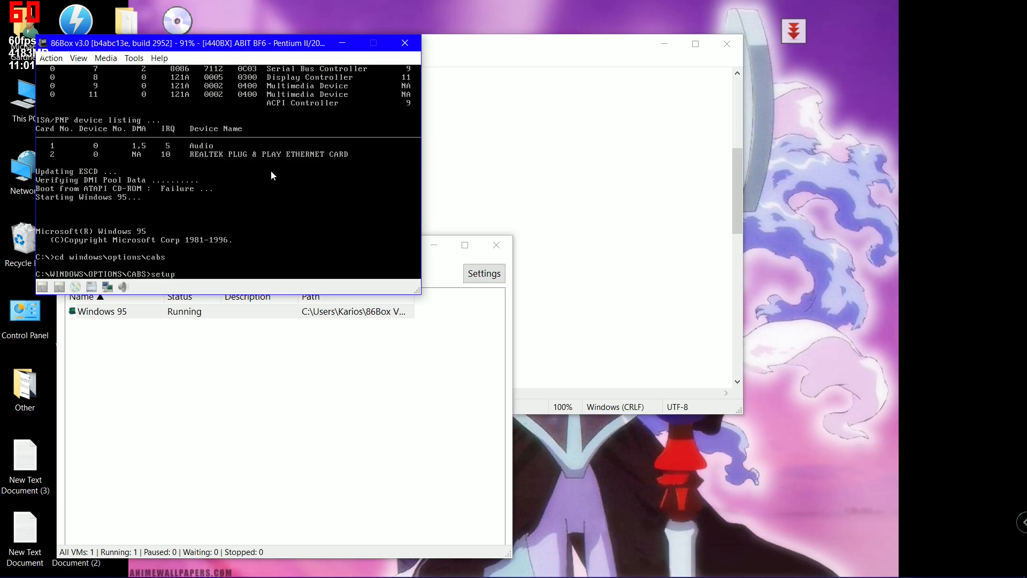
pyautogui.write('/is')
pyautogui.press('Return')
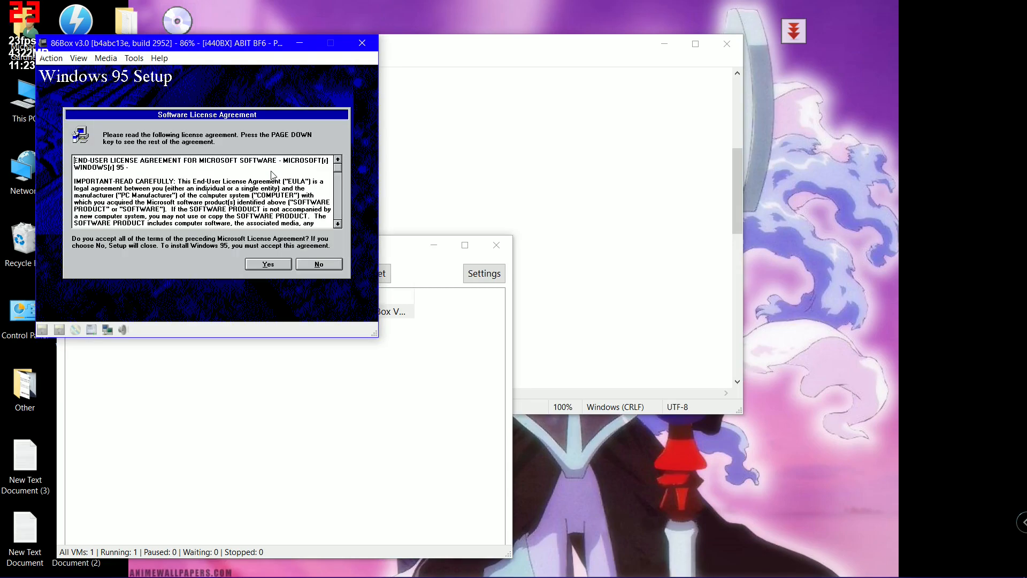
# Accept the license agreement and fill in the Name field of the User Information page to continue Setup.
pyautogui.press('Return')
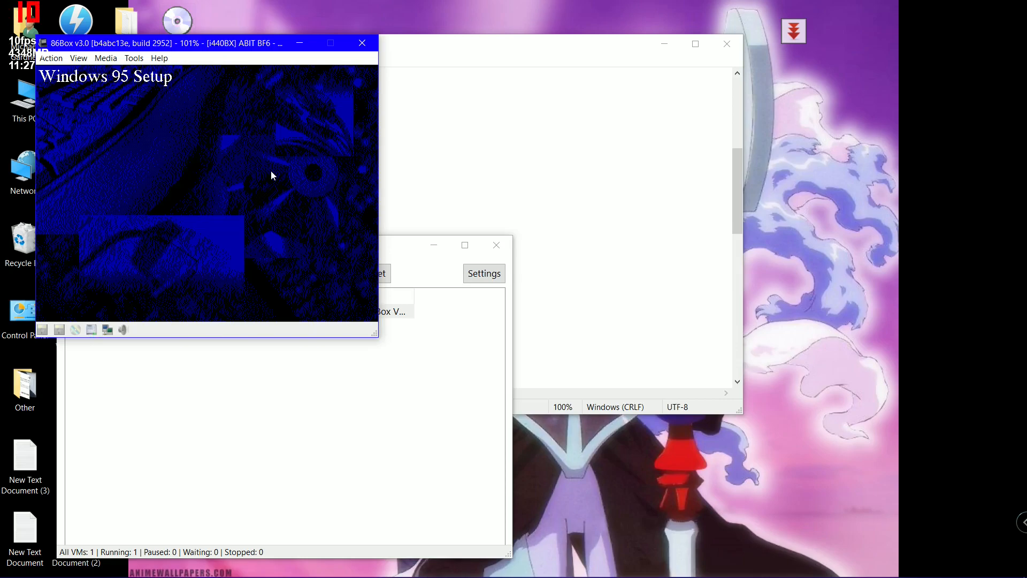
pyautogui.press('Return')
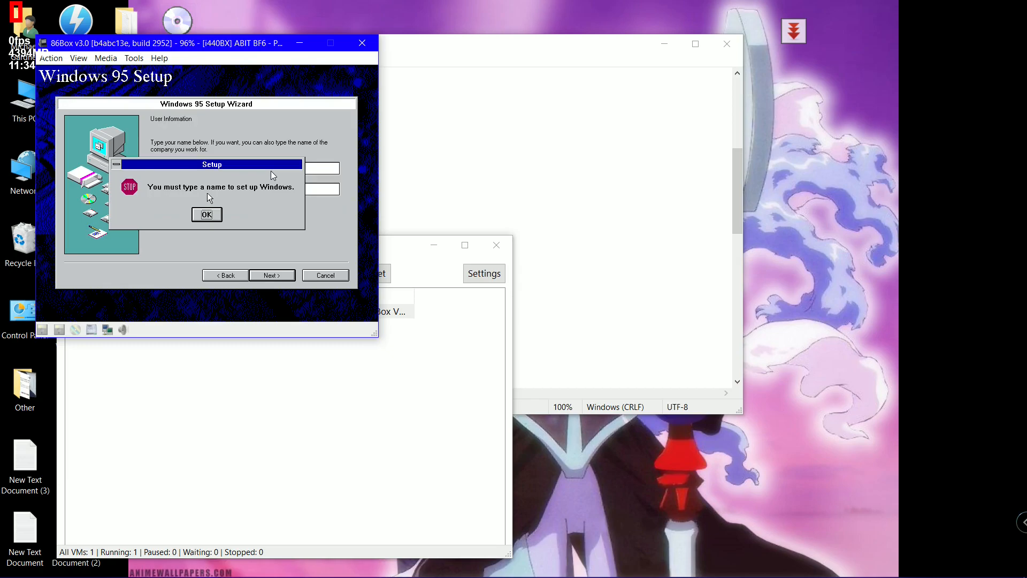
pyautogui.press('Return')
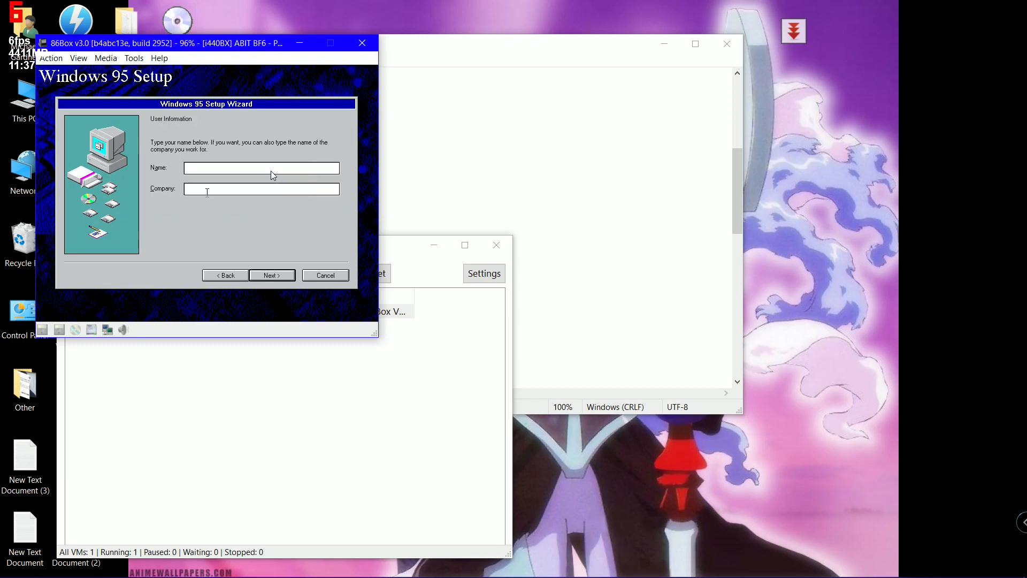
pyautogui.write('a')
pyautogui.press('Return')
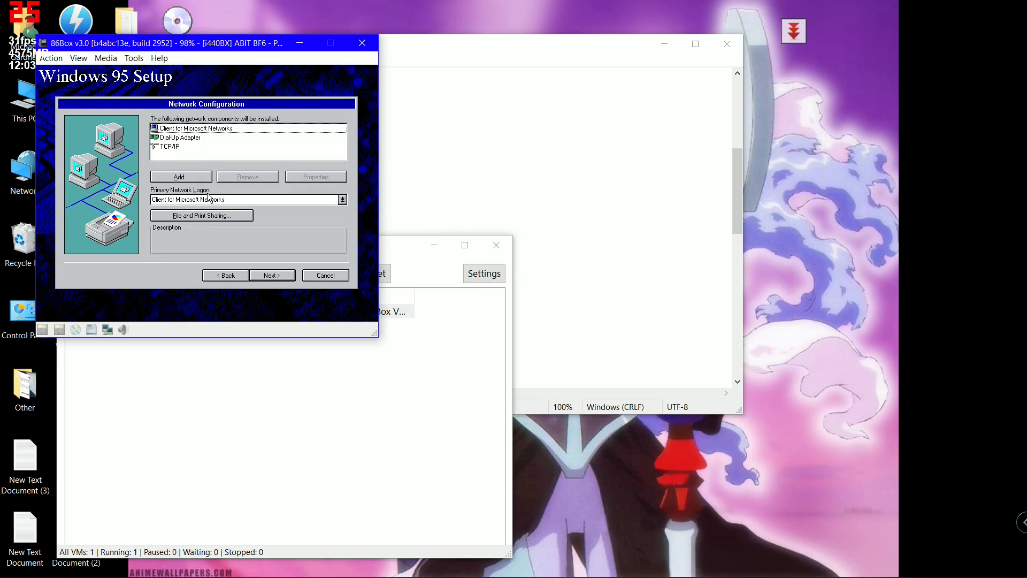
# Add the Realtek RTL8019 ISA PnP Ethernet adapter to the network components, using the netrtn.inf driver in C:\RTL8019.
pyautogui.click(175, 147)
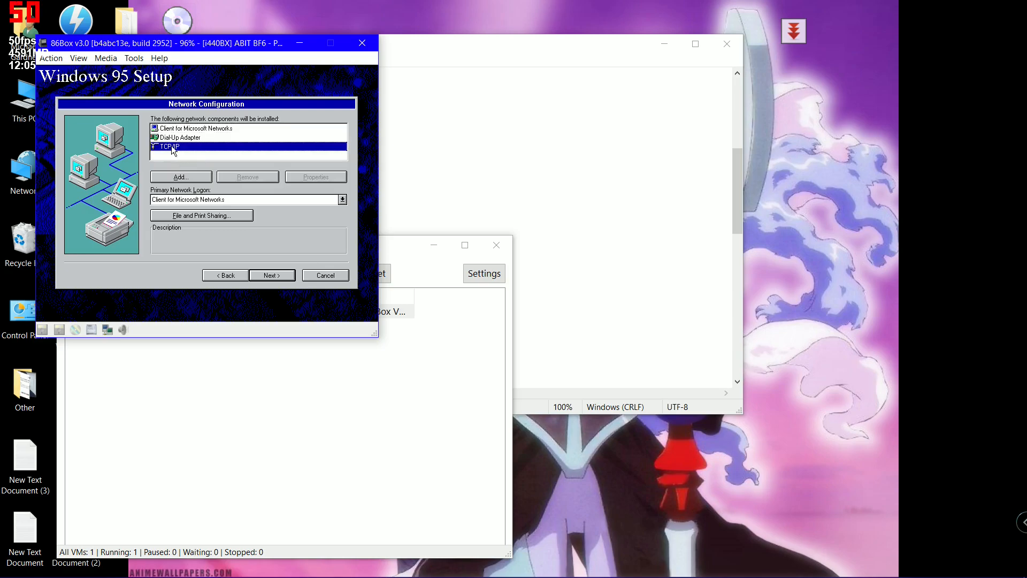
pyautogui.click(182, 177)
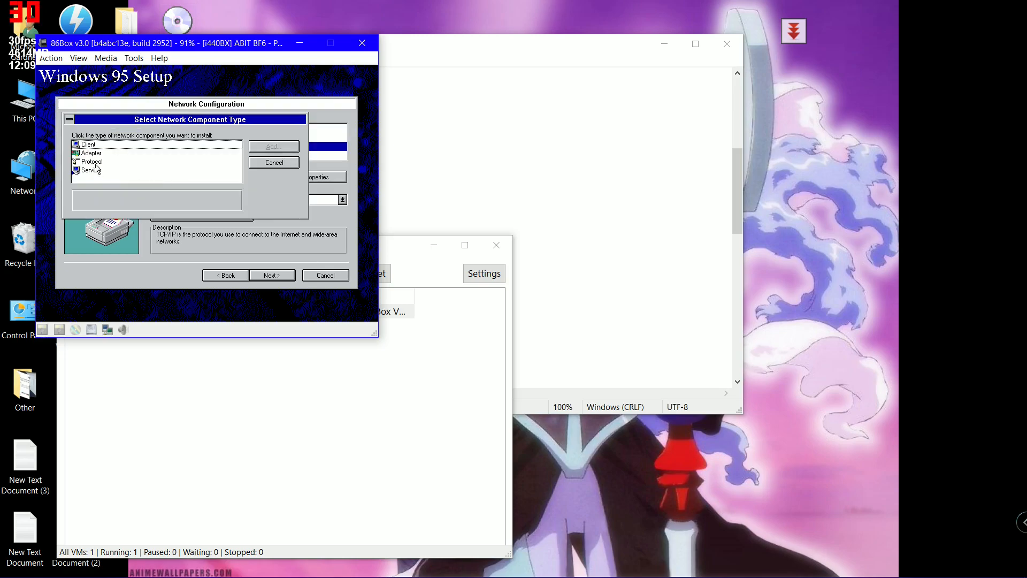
pyautogui.doubleClick(90, 154)
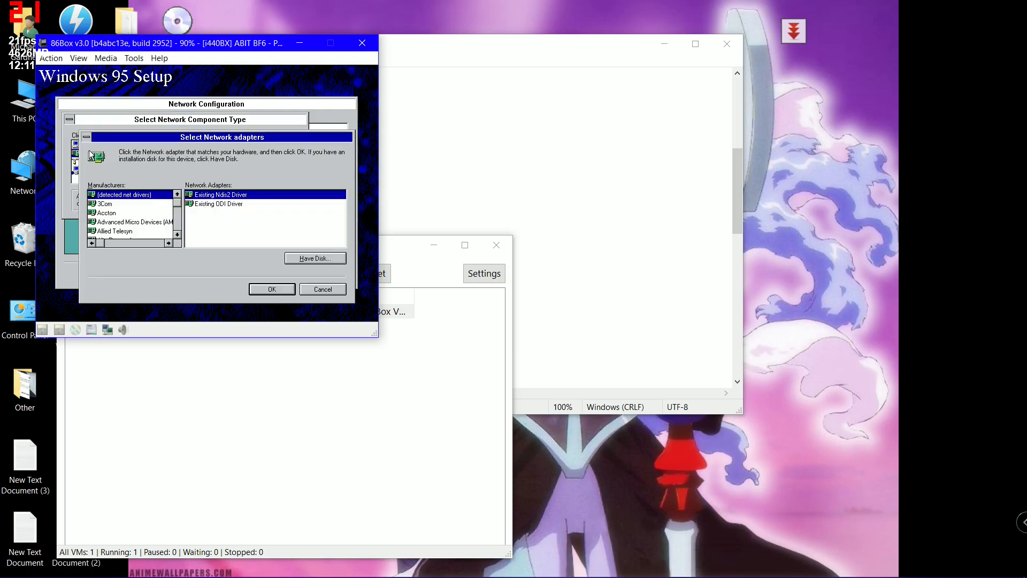
pyautogui.click(299, 259)
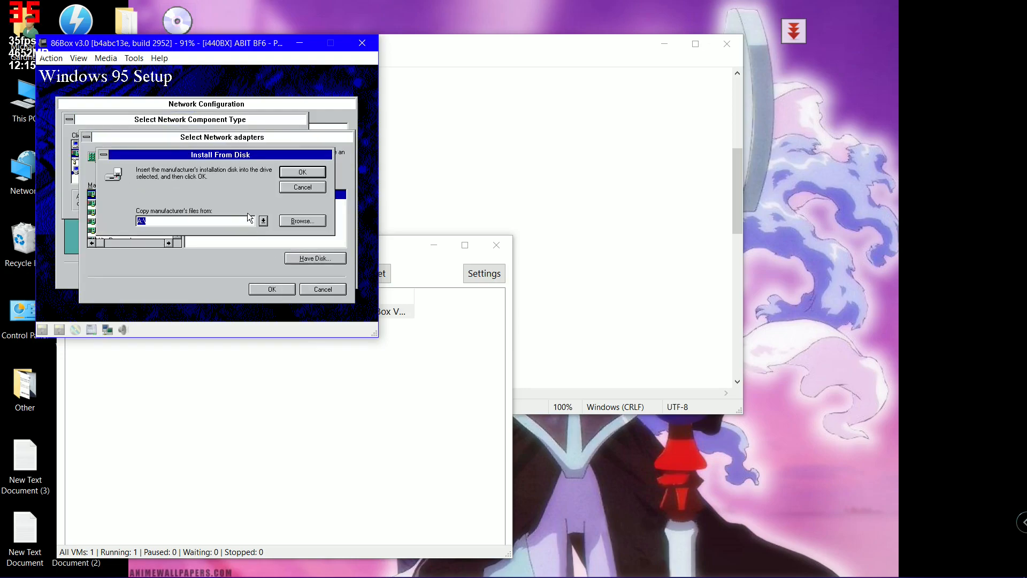
pyautogui.click(295, 227)
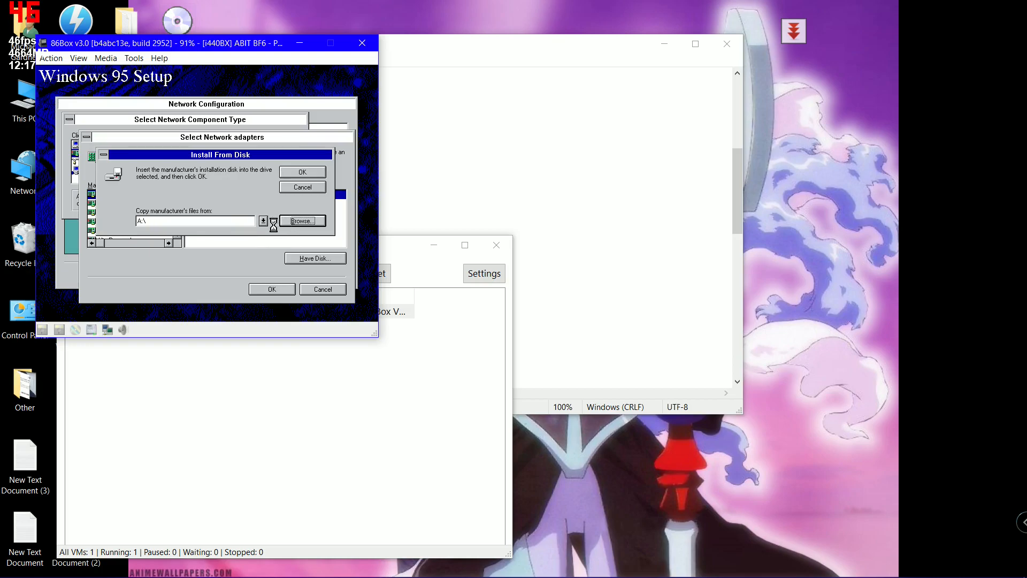
pyautogui.doubleClick(252, 222)
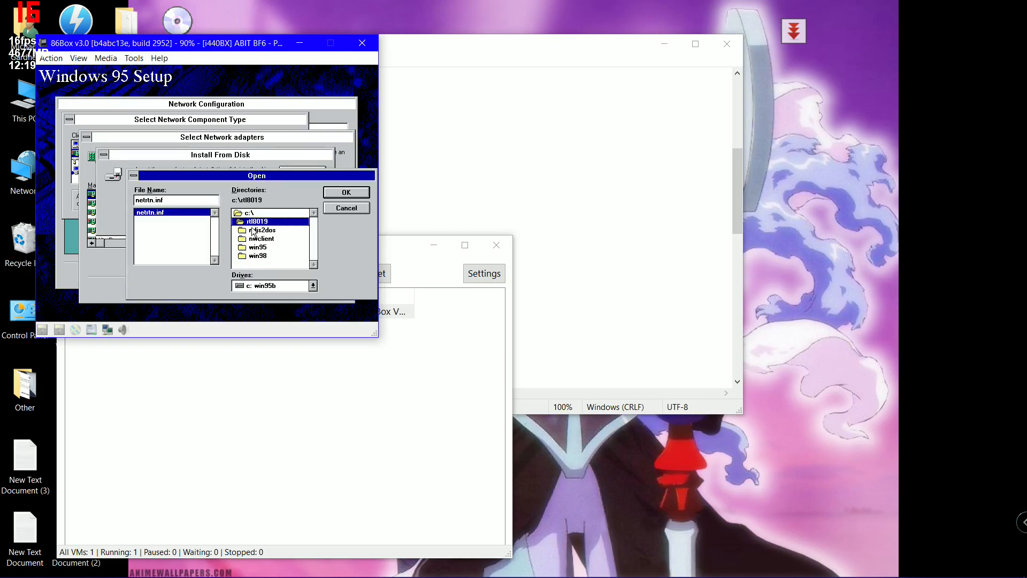
pyautogui.click(348, 193)
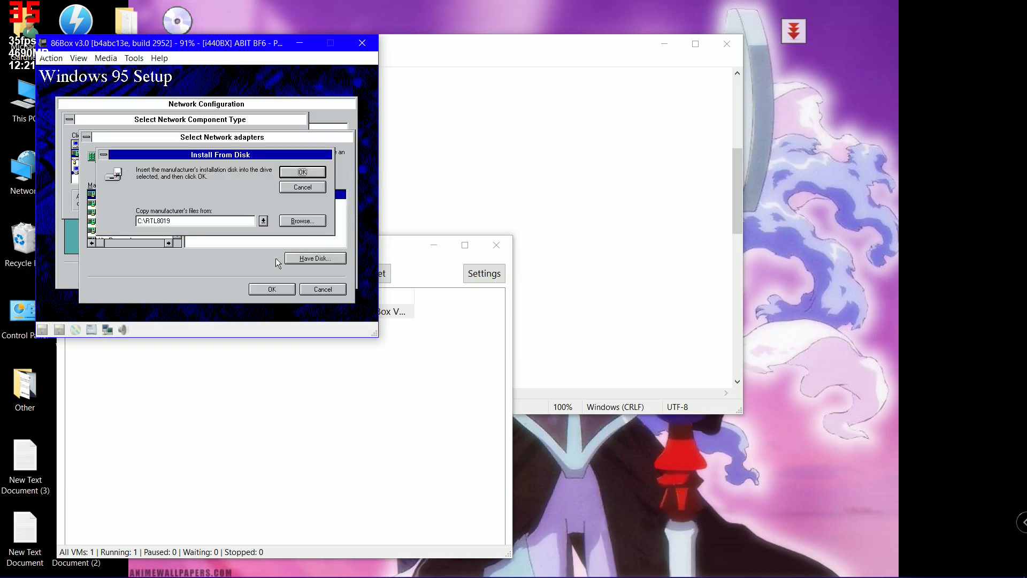
pyautogui.click(297, 174)
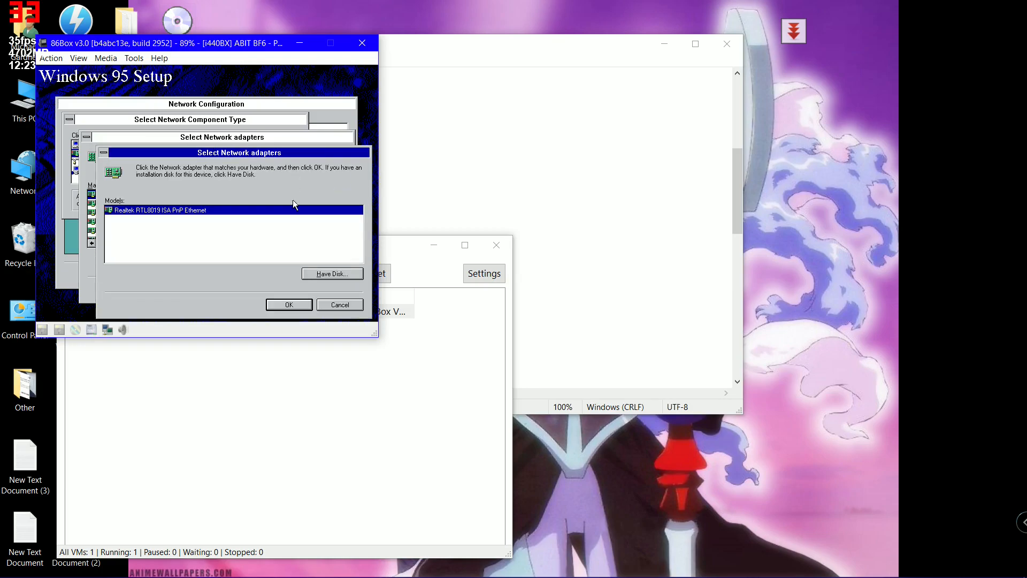
pyautogui.click(284, 306)
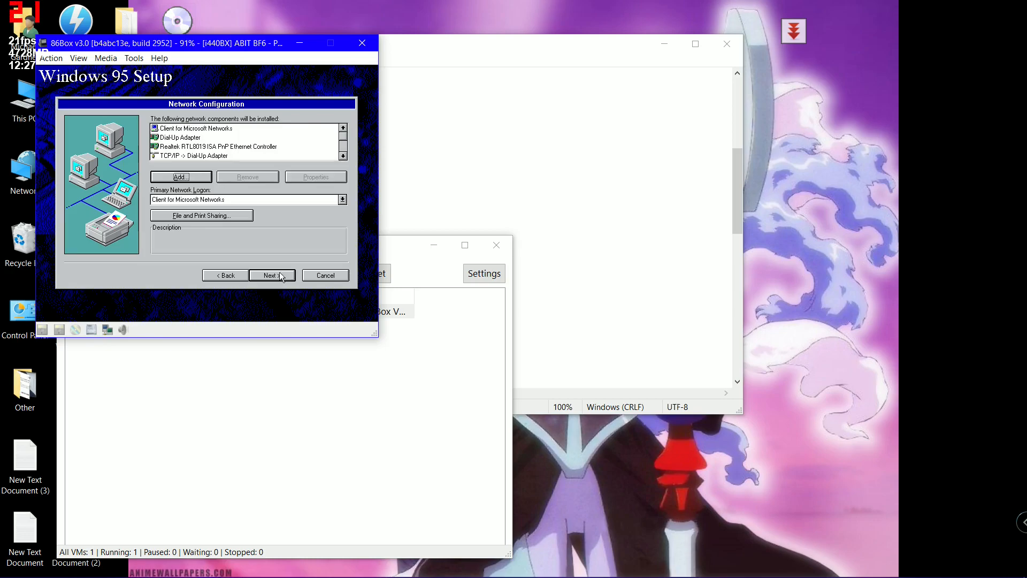
# Accept the network configuration and the default computer identification, and skip creating the Windows 95 startup disk.
pyautogui.click(343, 156)
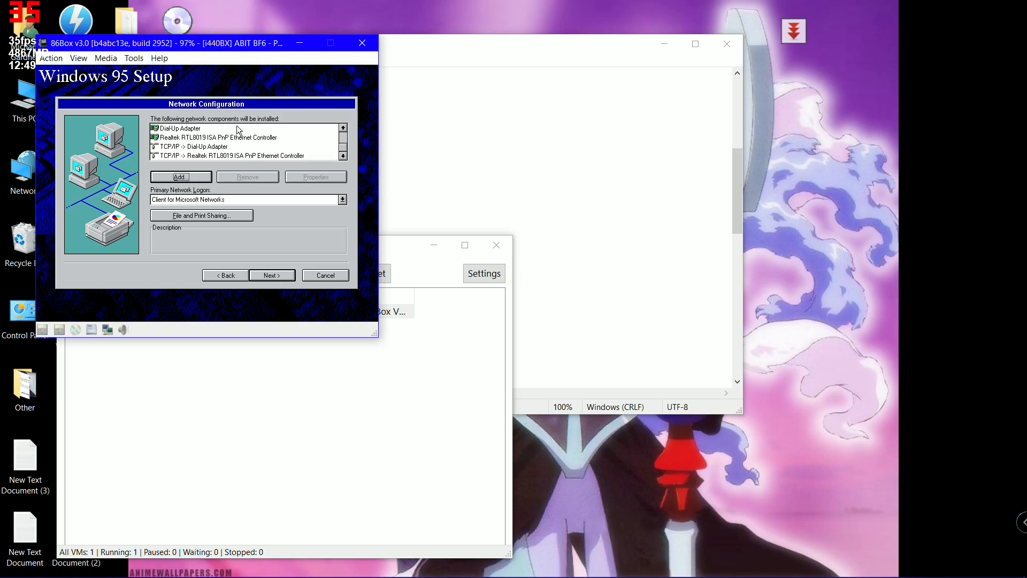
pyautogui.click(272, 275)
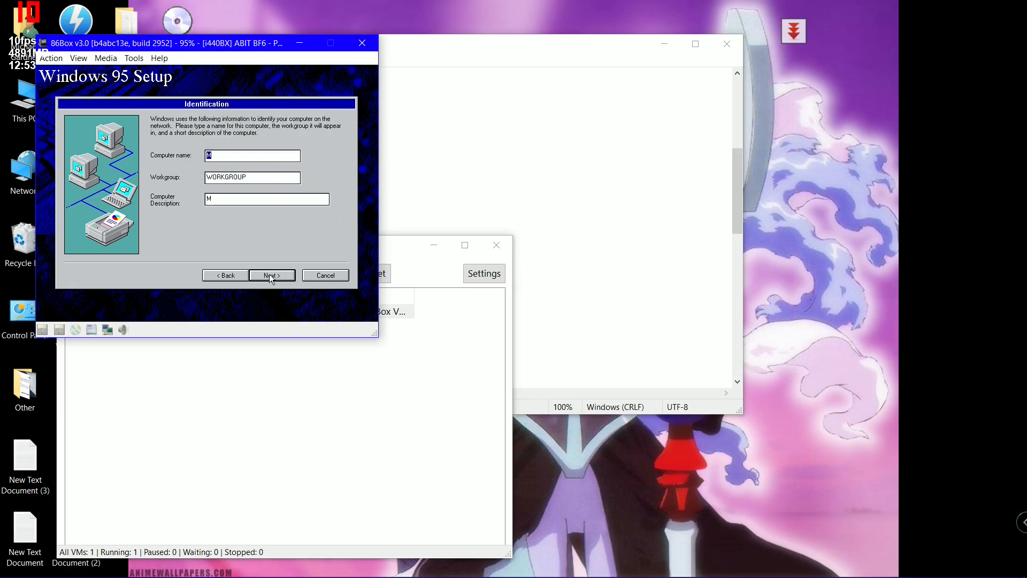
pyautogui.click(271, 276)
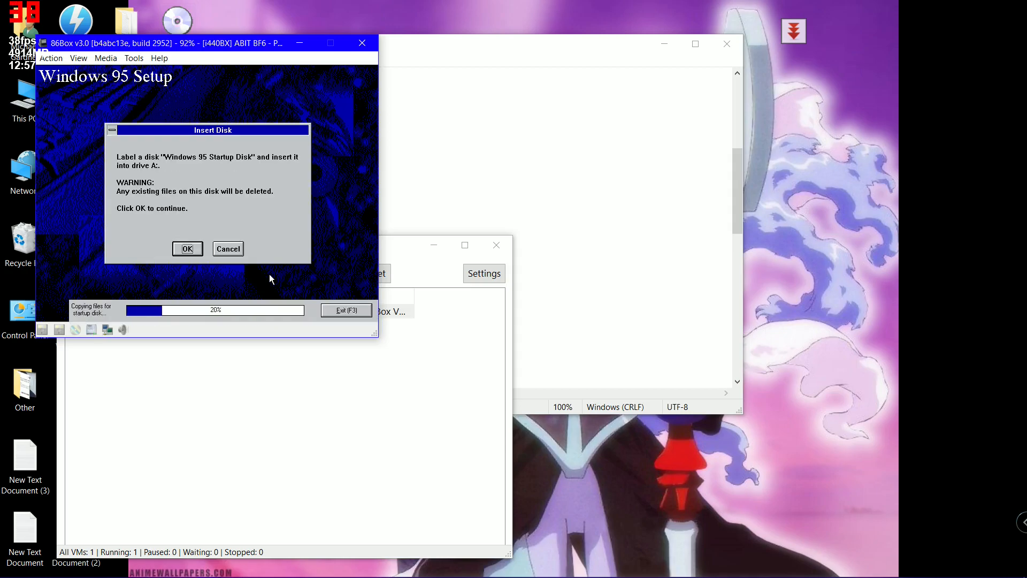
pyautogui.click(229, 248)
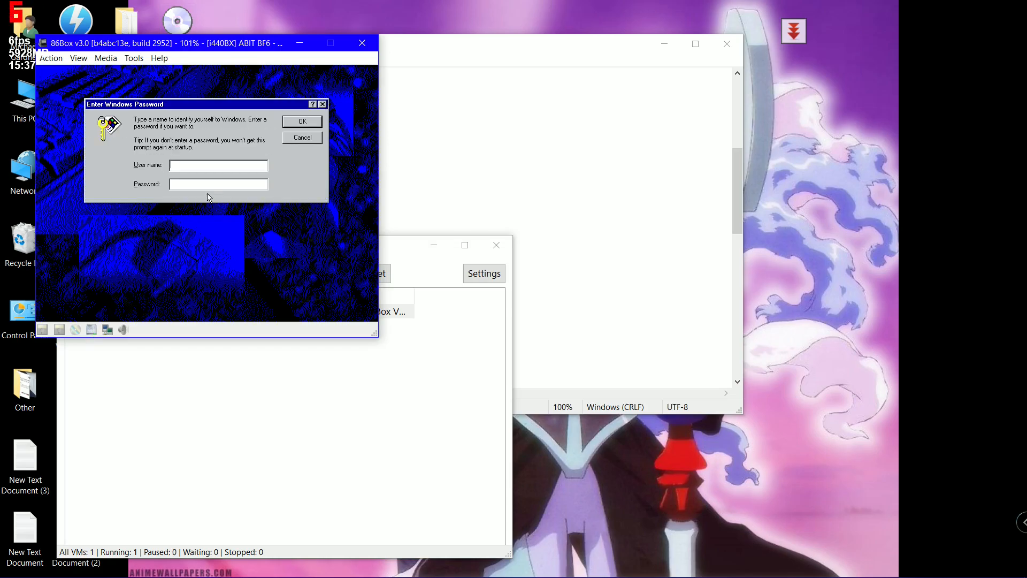
# Log on to Windows with the user name and a blank password, and cancel the Windows Messaging setup in the Inbox Setup Wizard.
pyautogui.press('Return')
pyautogui.press('Return')
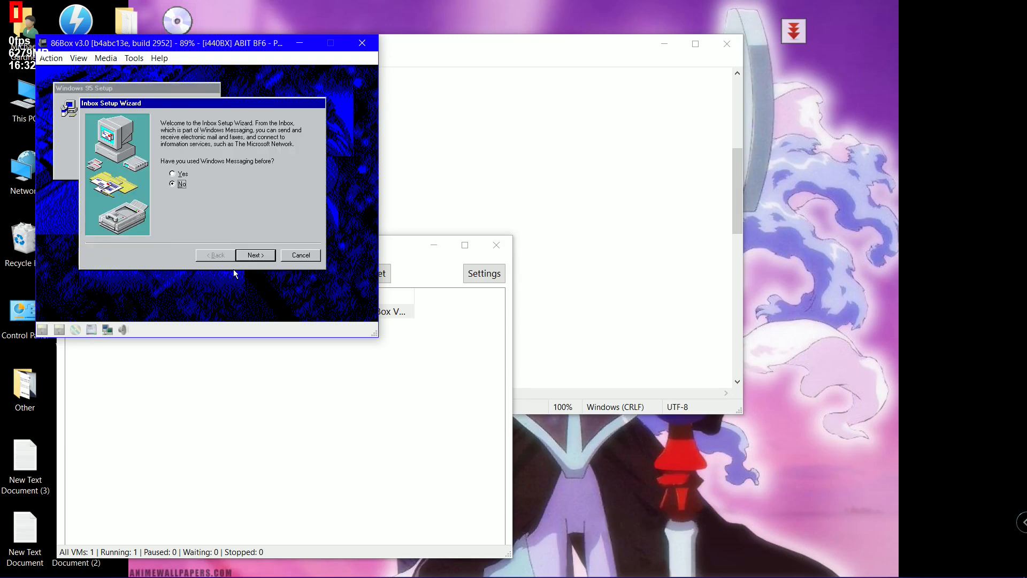
pyautogui.press('Tab')
pyautogui.press('Tab')
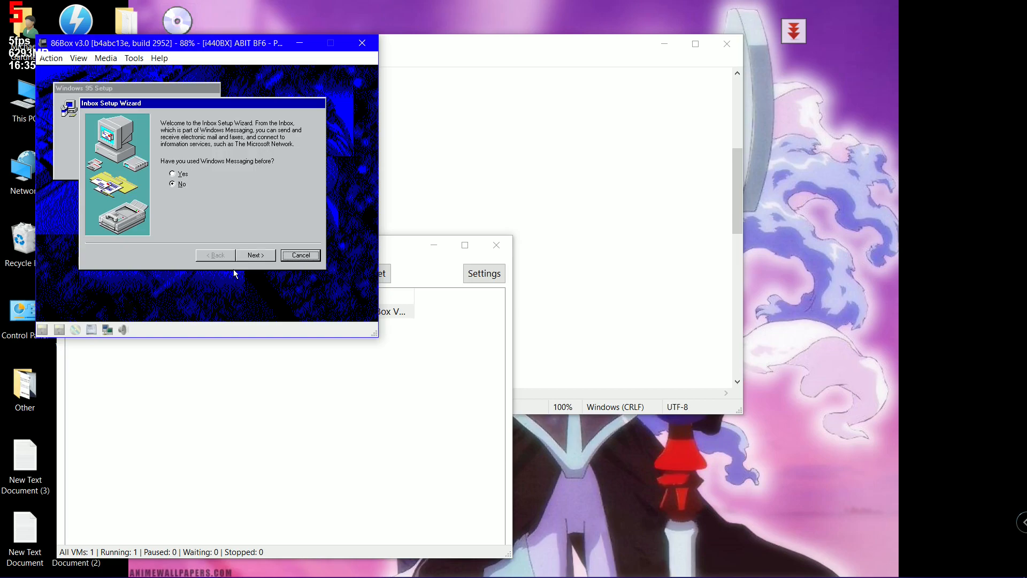
pyautogui.press('Return')
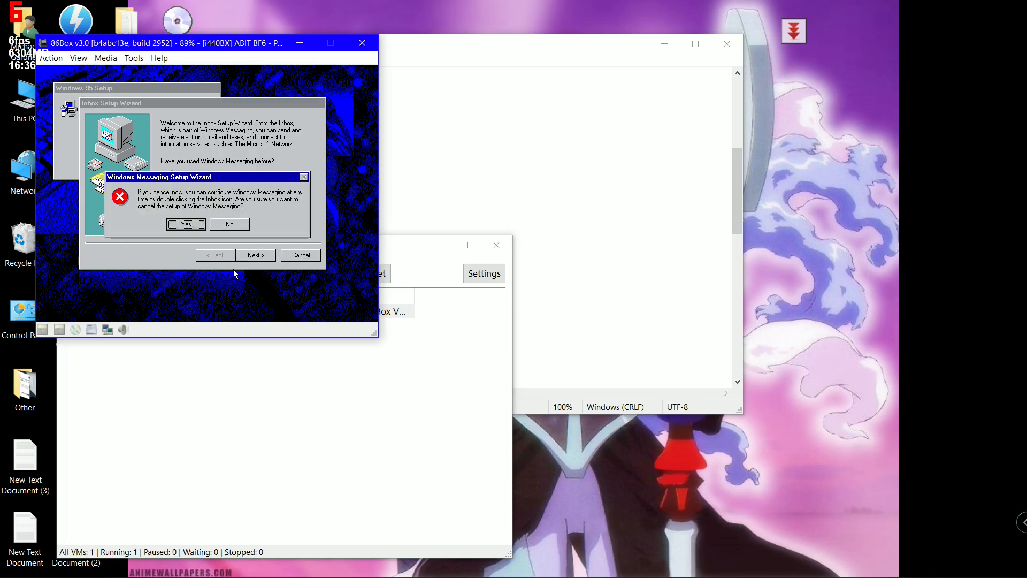
pyautogui.press('Return')
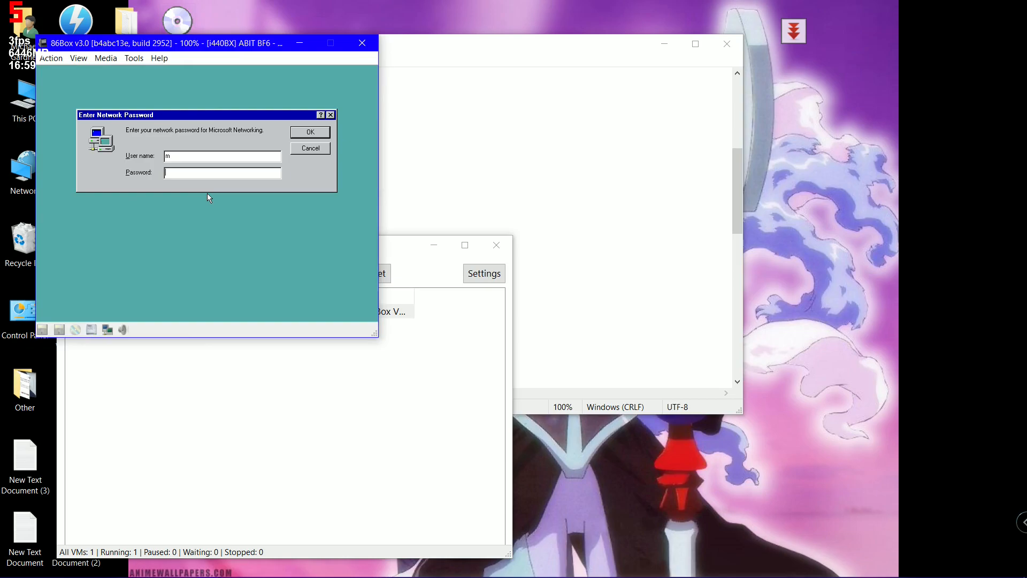
# Log on to Microsoft Networking with a blank password and close the Welcome window.
pyautogui.press('Return')
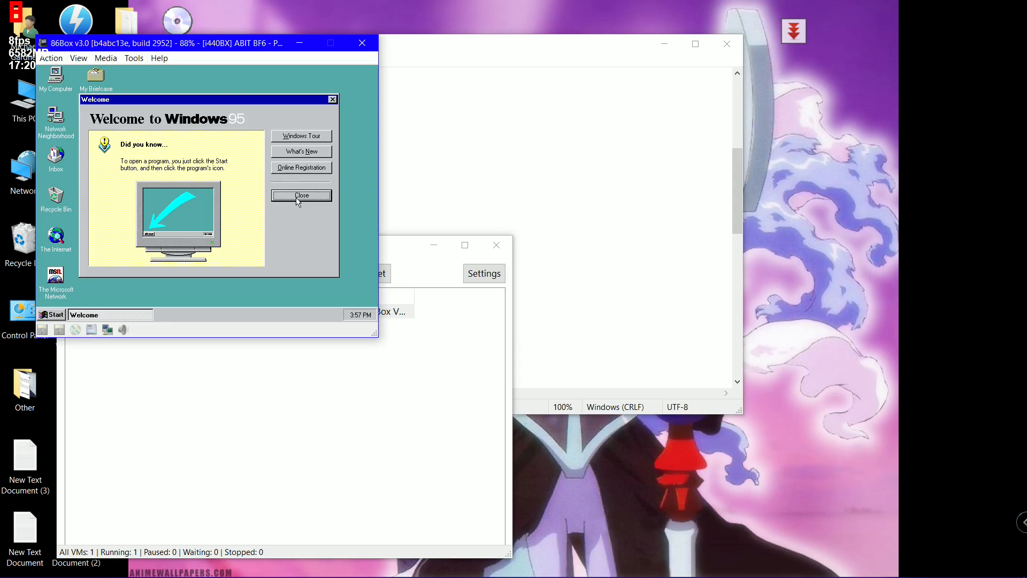
pyautogui.click(301, 196)
# Try to browse Entire Network in Network Neighborhood.
pyautogui.doubleClick(60, 127)
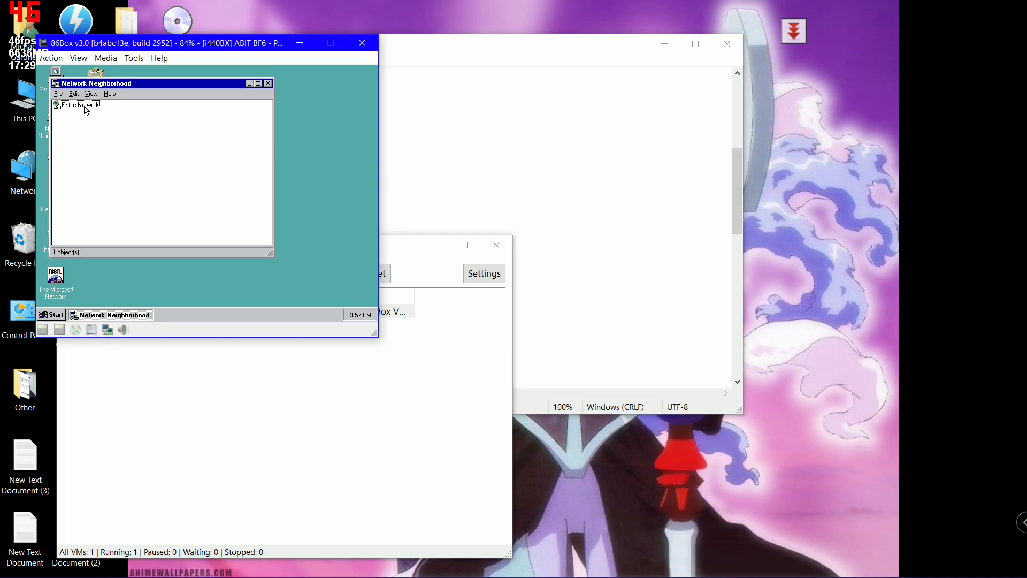
pyautogui.doubleClick(80, 105)
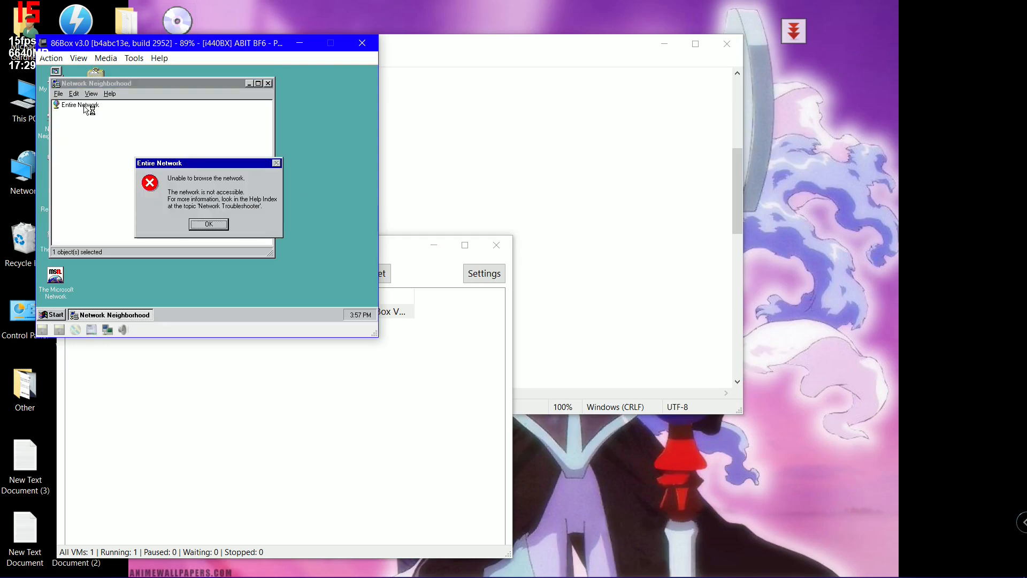
pyautogui.click(210, 225)
# Check the installed network components and the Realtek RTL8019 adapter's TCP/IP properties, and close Network Neighborhood.
pyautogui.rightClick(170, 163)
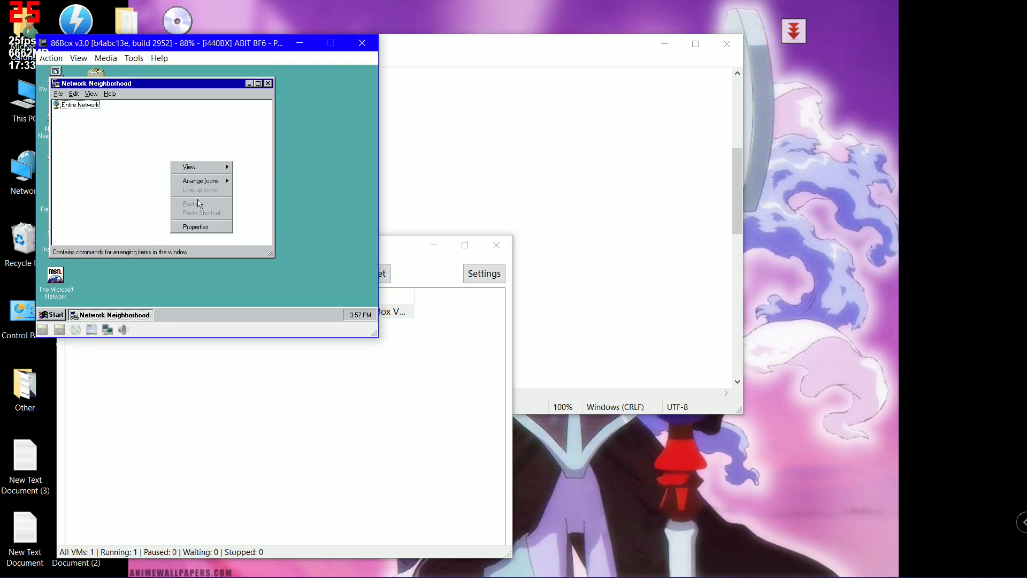
pyautogui.click(199, 227)
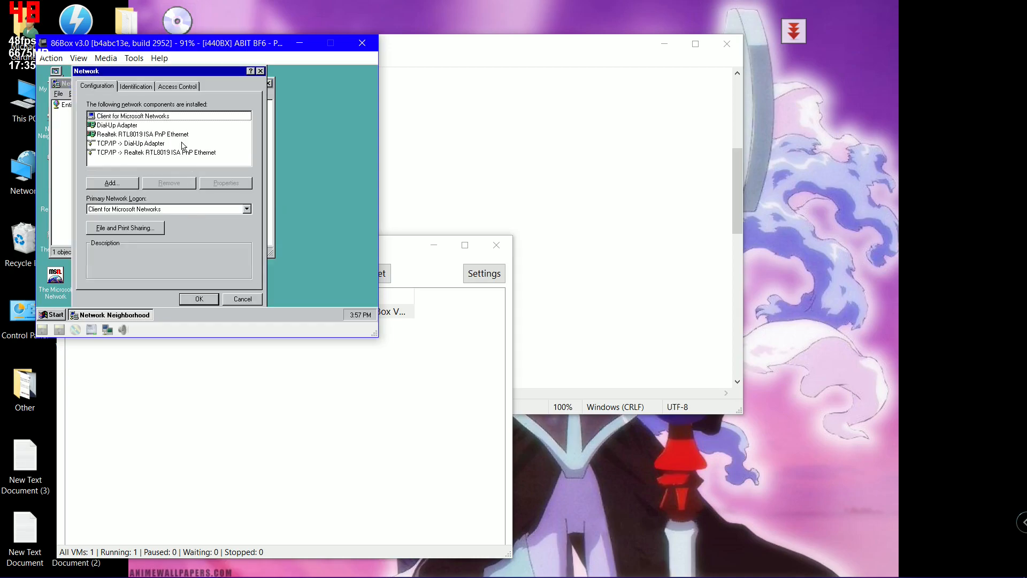
pyautogui.doubleClick(167, 154)
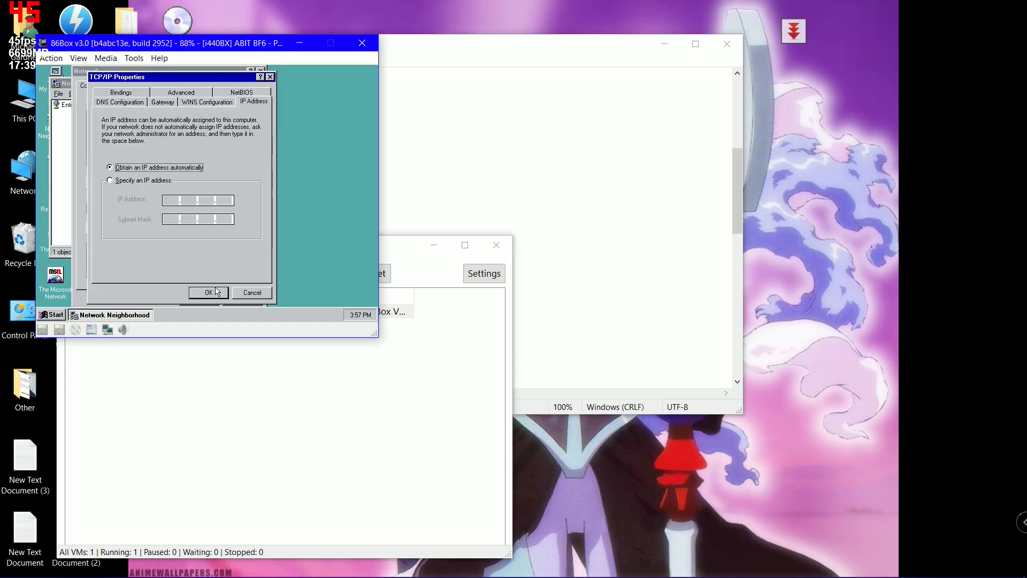
pyautogui.click(242, 295)
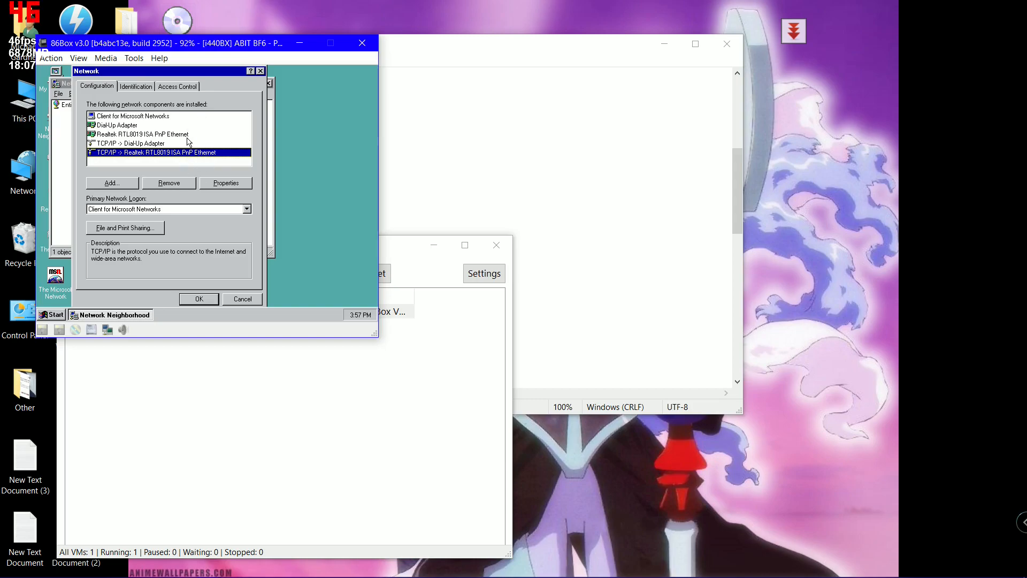
pyautogui.click(199, 299)
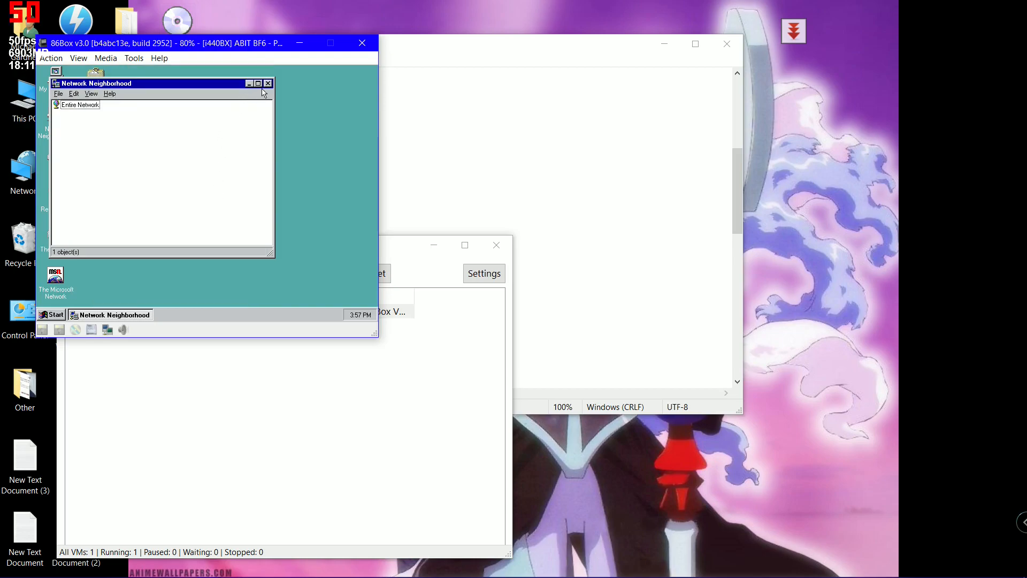
pyautogui.click(269, 83)
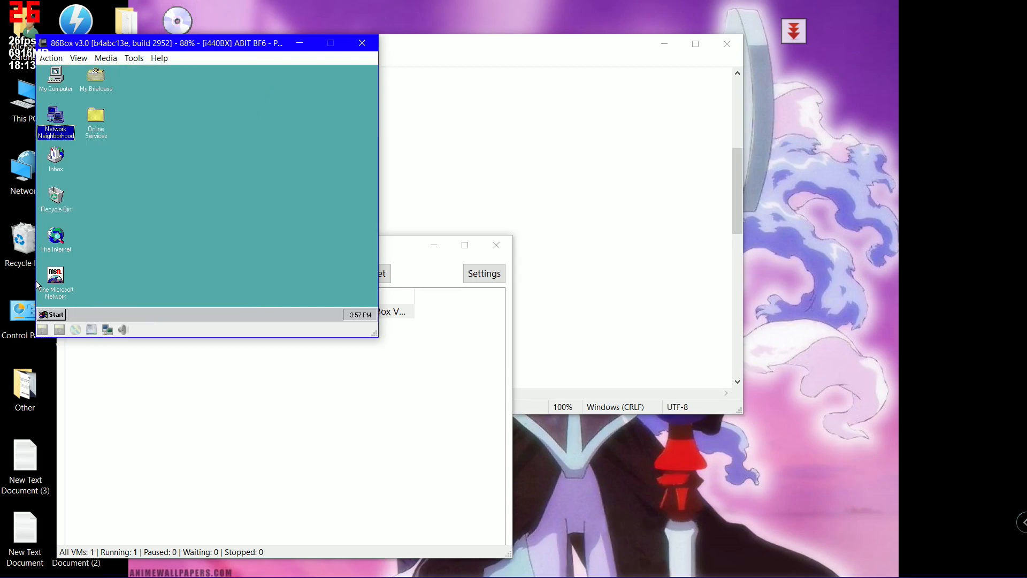
# Shut down Windows 95 and close the virtual machine manager.
pyautogui.click(52, 315)
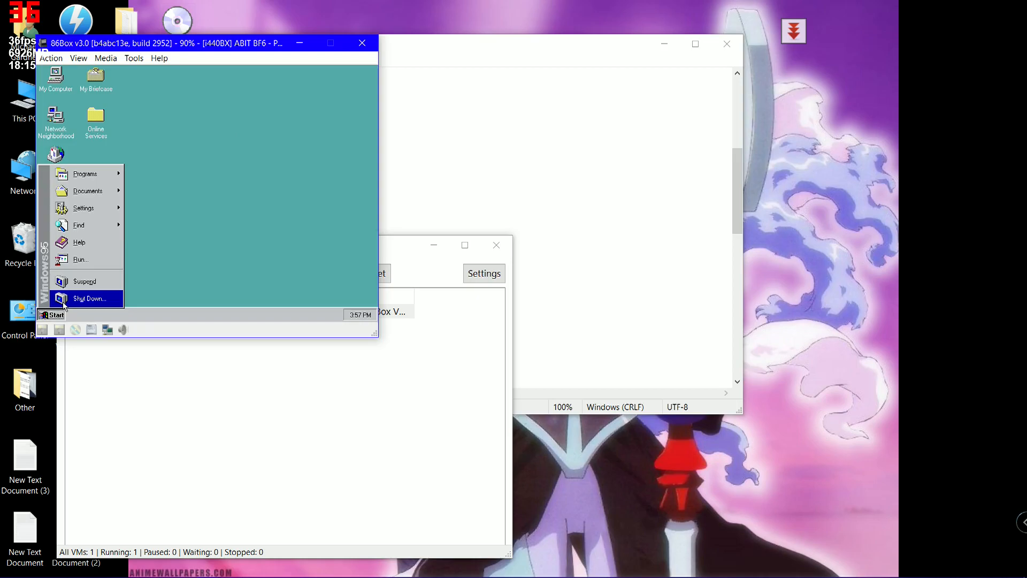
pyautogui.click(64, 298)
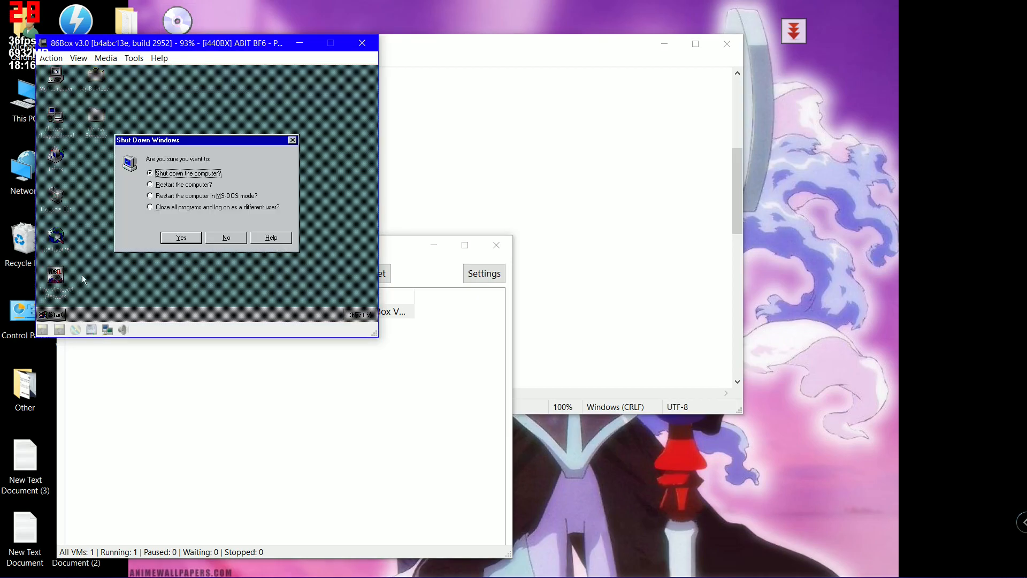
pyautogui.click(181, 242)
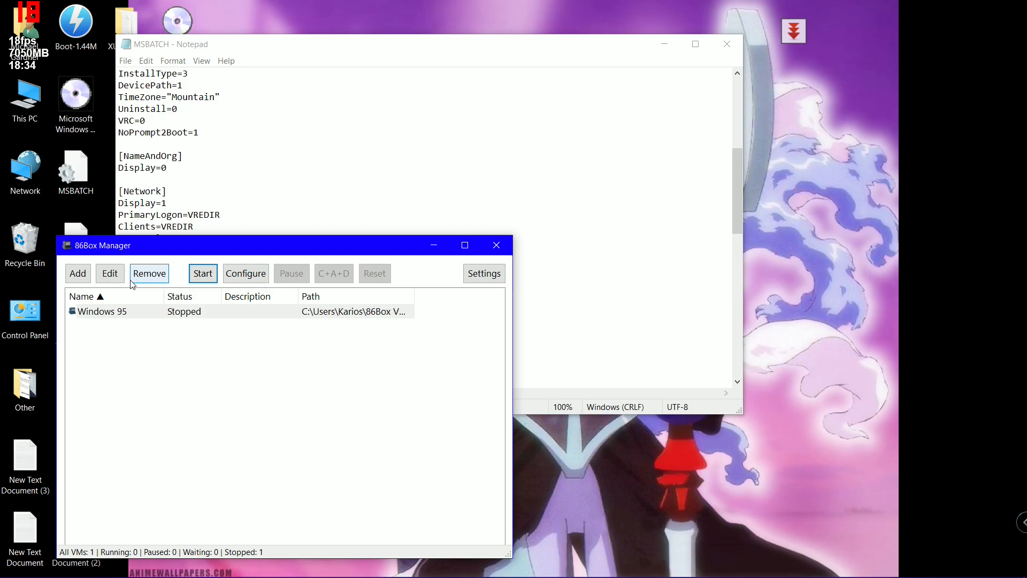
pyautogui.click(495, 251)
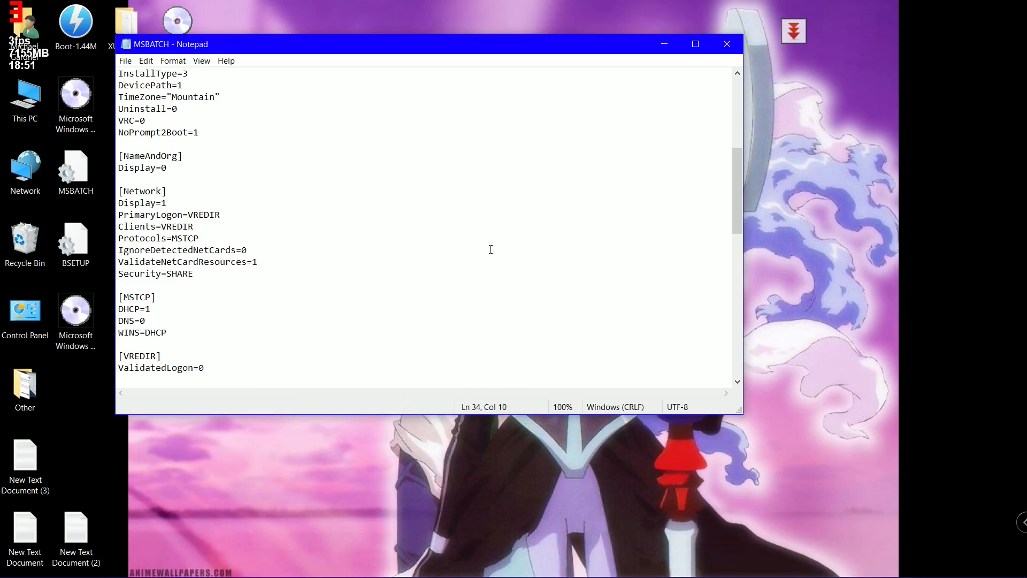
# Select the Windows 95 OSR 2 (Bootable) TCP Unattended image on the desktop to read its full name, and minimize the MSBATCH file.
pyautogui.moveTo(247, 577)
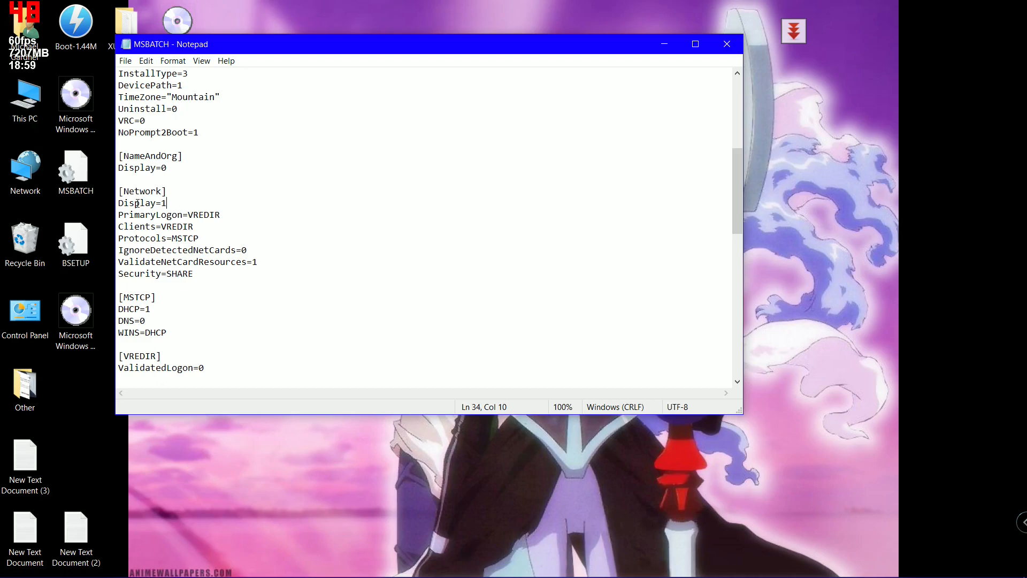
pyautogui.click(83, 130)
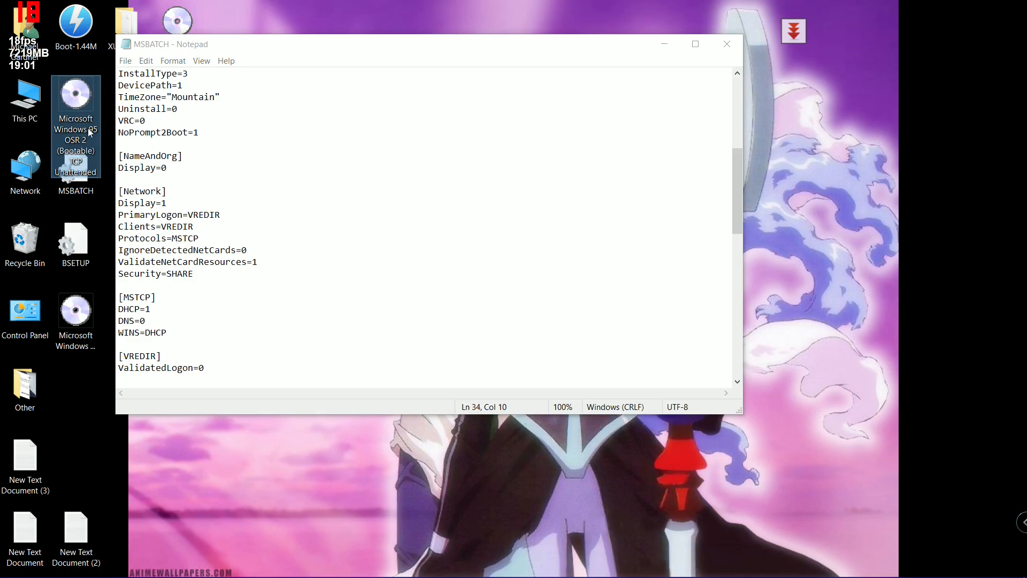
pyautogui.click(662, 44)
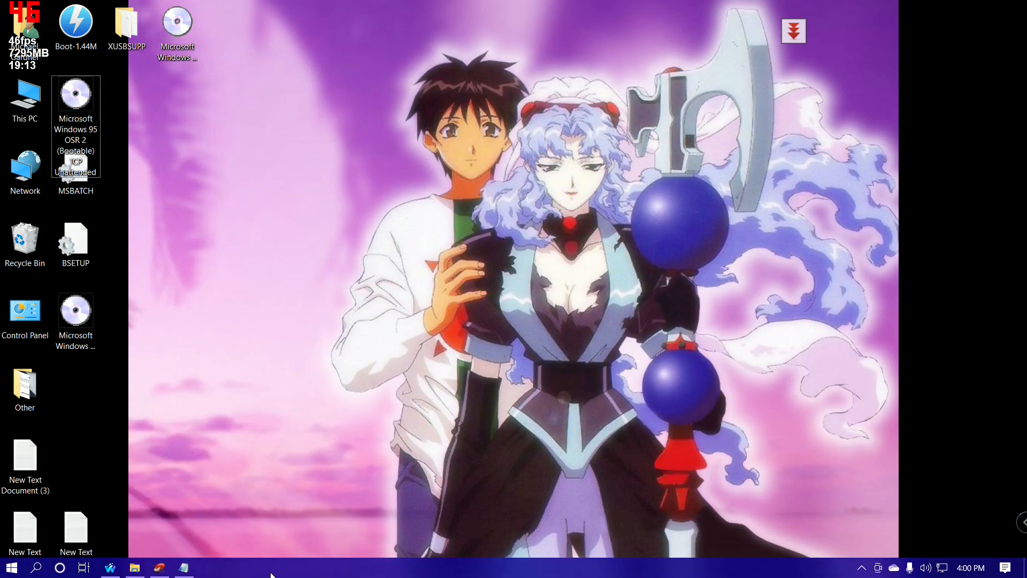
pyautogui.click(160, 568)
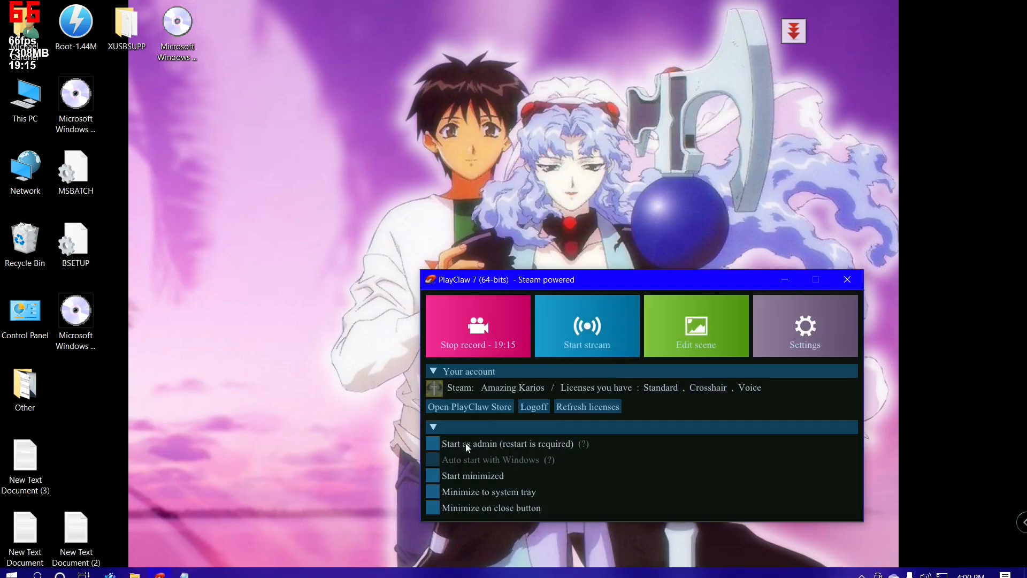